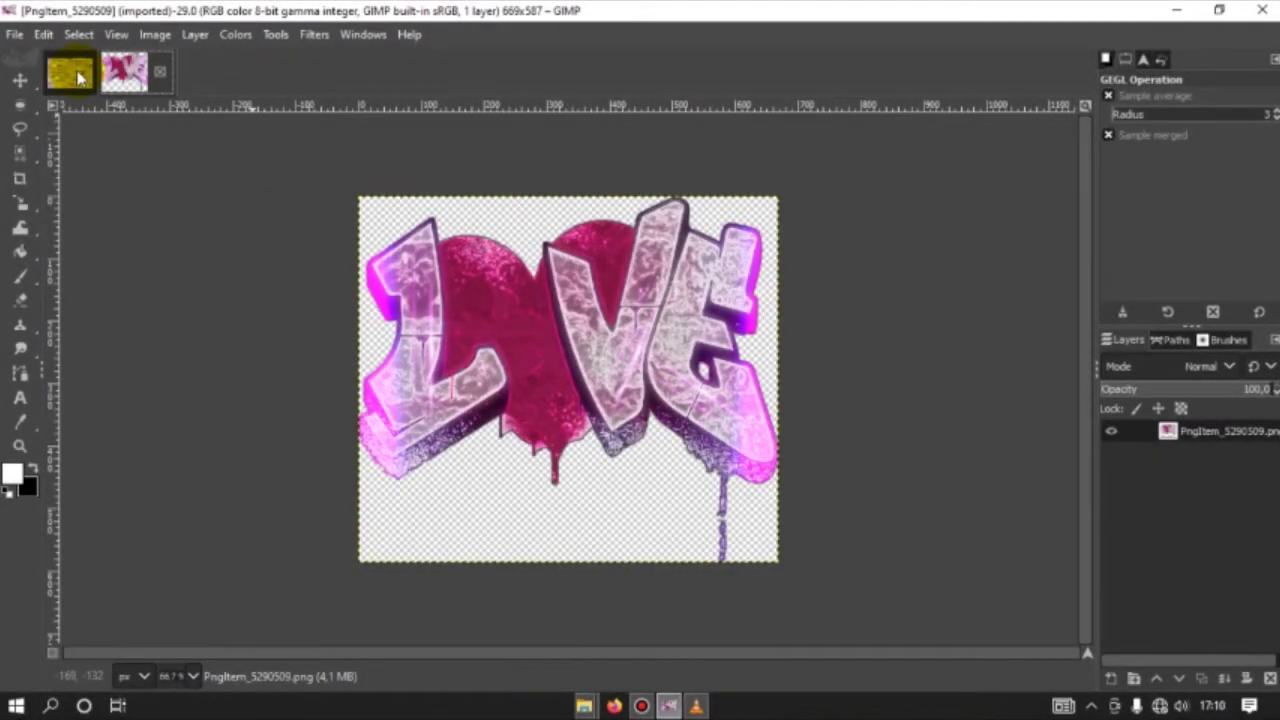
# Step: Copy the LOVE graffiti image to the clipboard
pyautogui.click(78, 77)
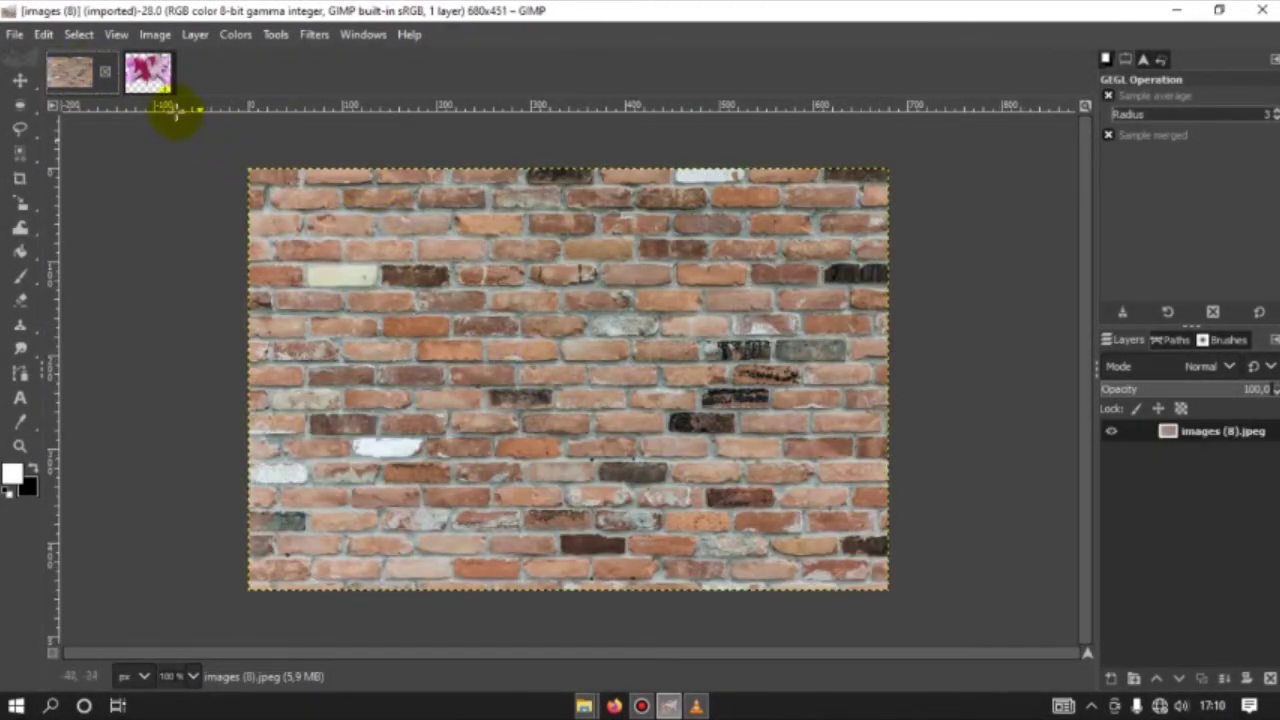
pyautogui.click(148, 72)
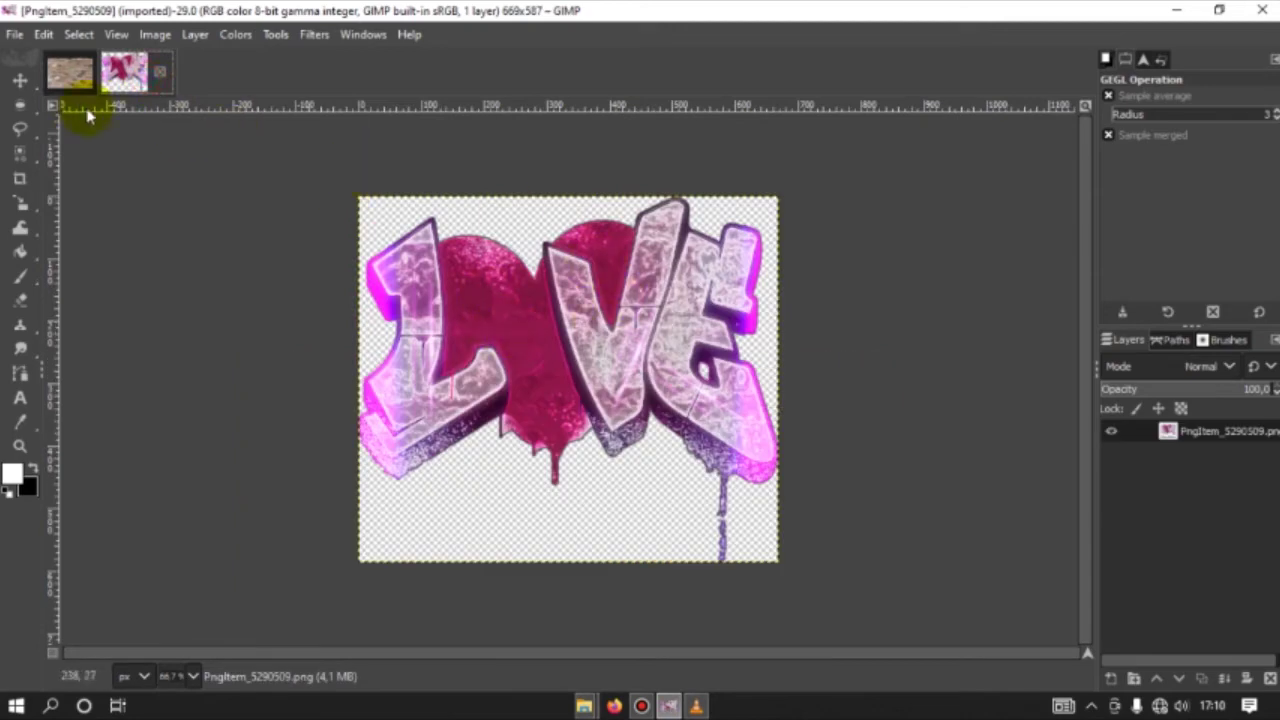
pyautogui.click(72, 79)
pyautogui.click(148, 72)
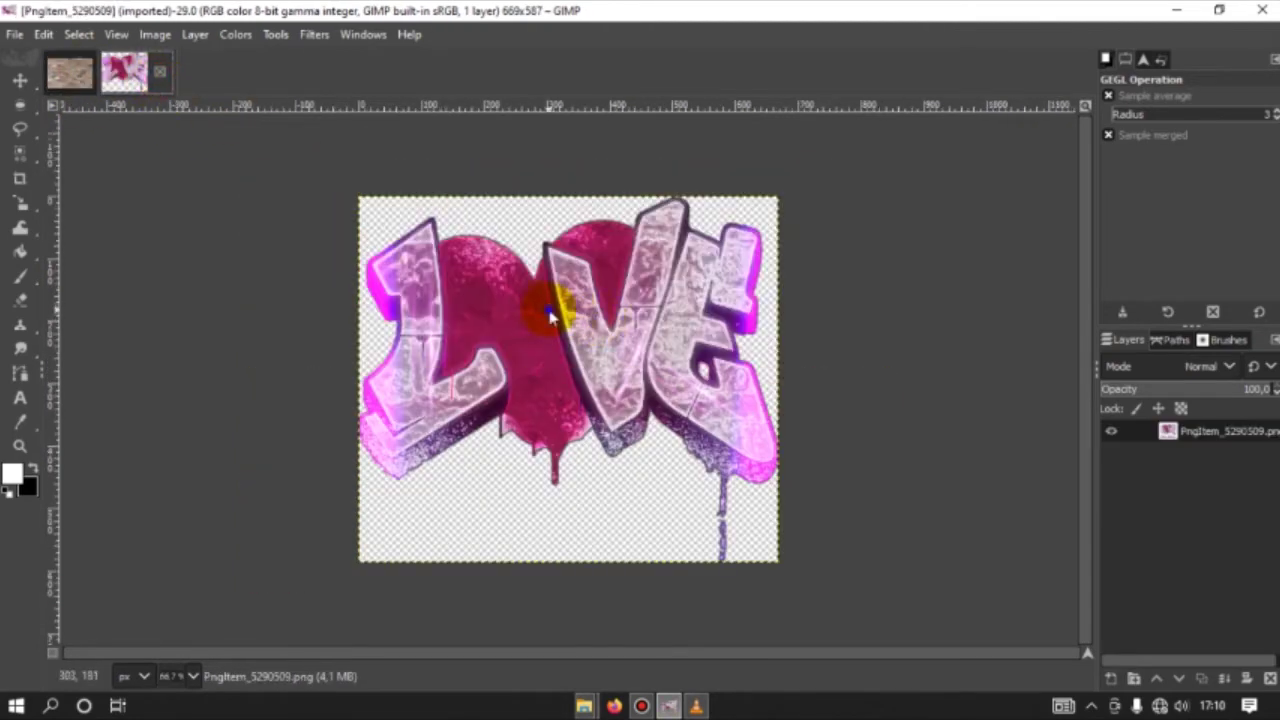
pyautogui.rightClick(549, 311)
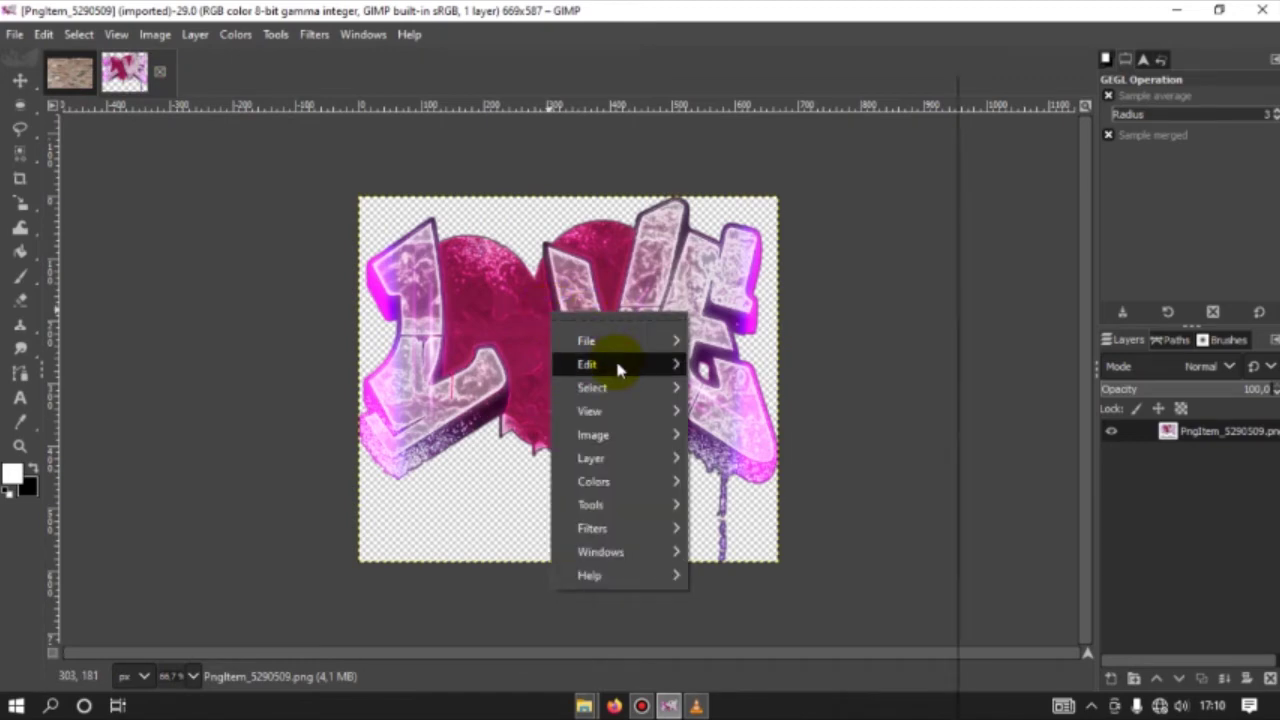
pyautogui.click(770, 208)
# Step: Paste the graffiti as a new layer over the brick wall photo
pyautogui.click(58, 76)
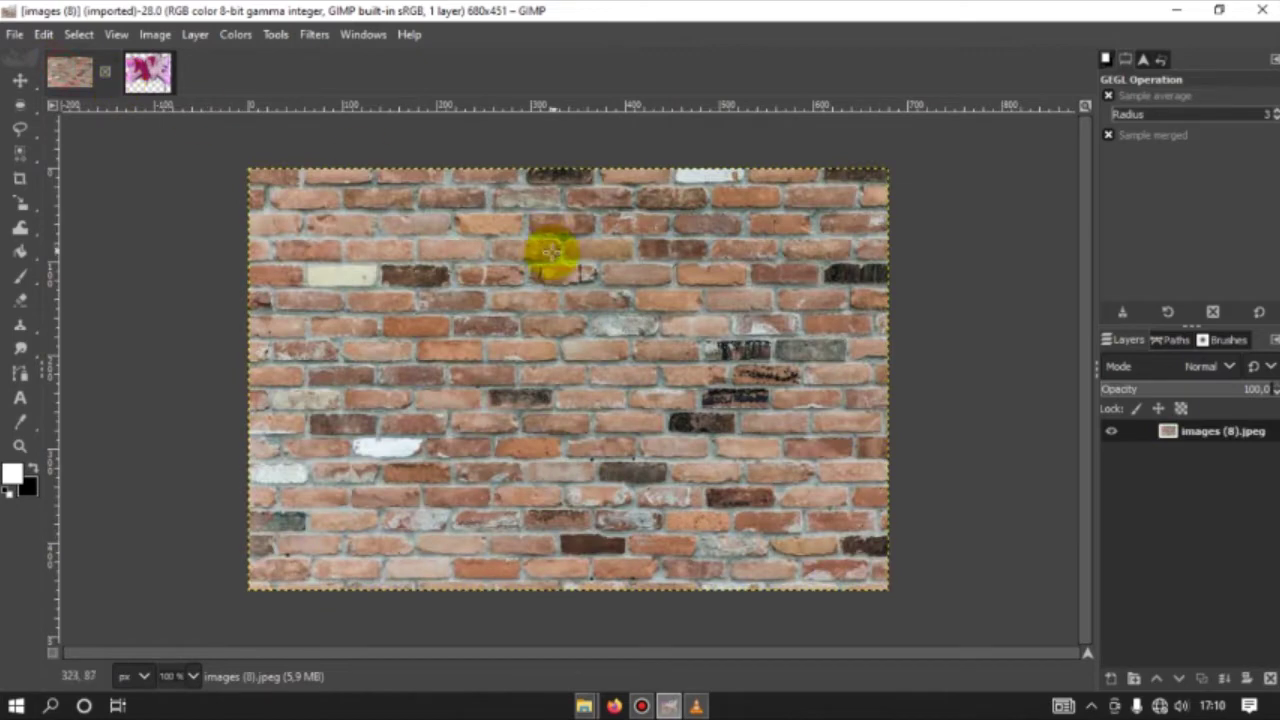
pyautogui.rightClick(500, 264)
pyautogui.moveTo(560, 312)
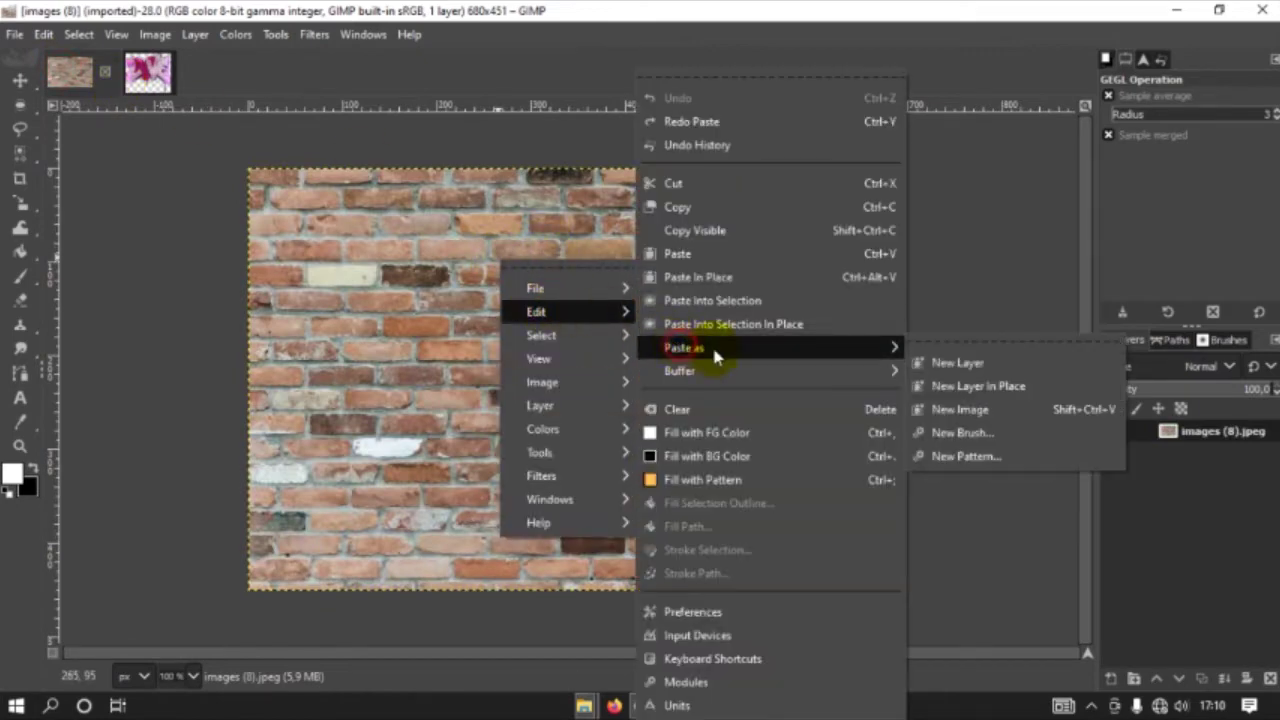
pyautogui.click(940, 367)
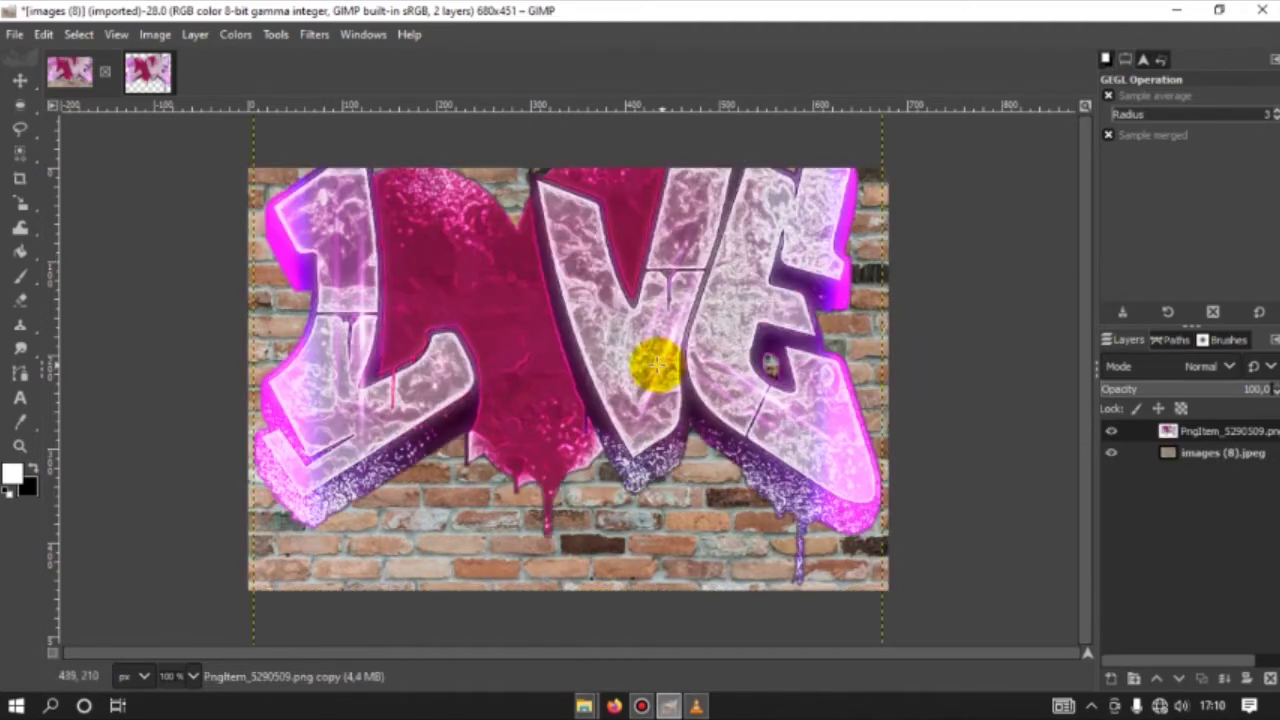
# Step: Scale the graffiti layer to 382×367 pixels, centred on the brick wall
pyautogui.click(20, 208)
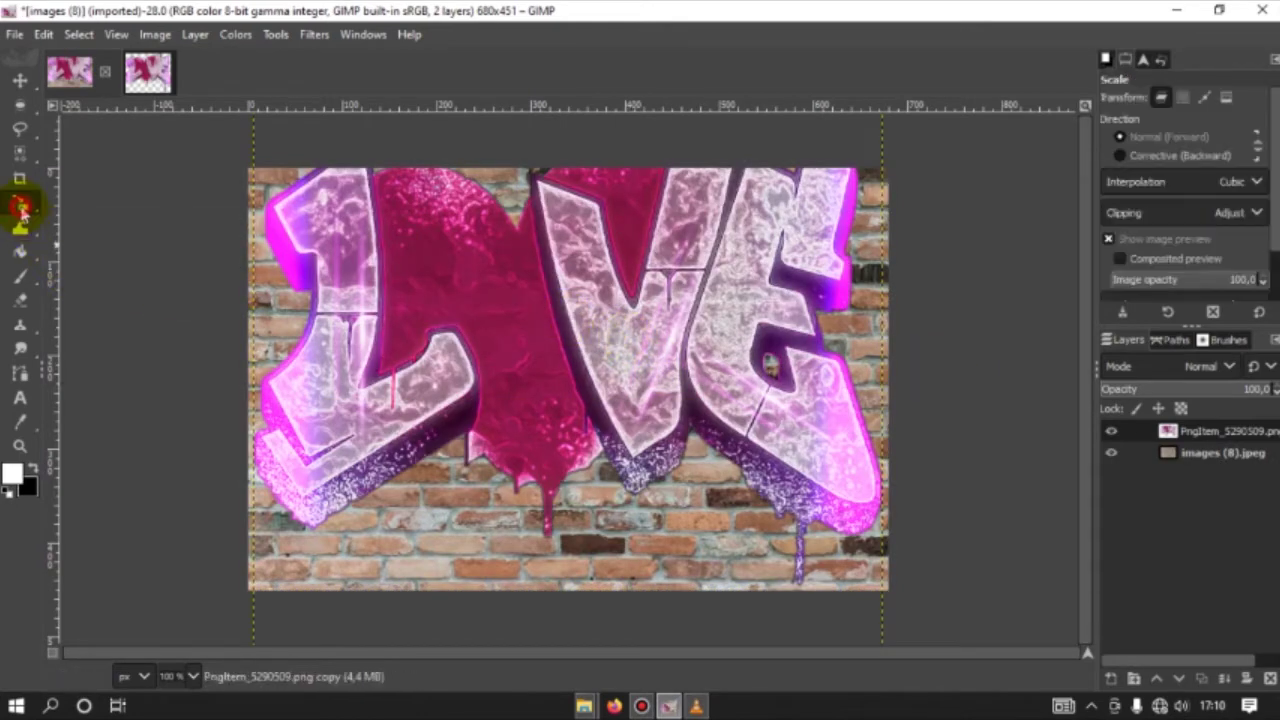
pyautogui.click(570, 312)
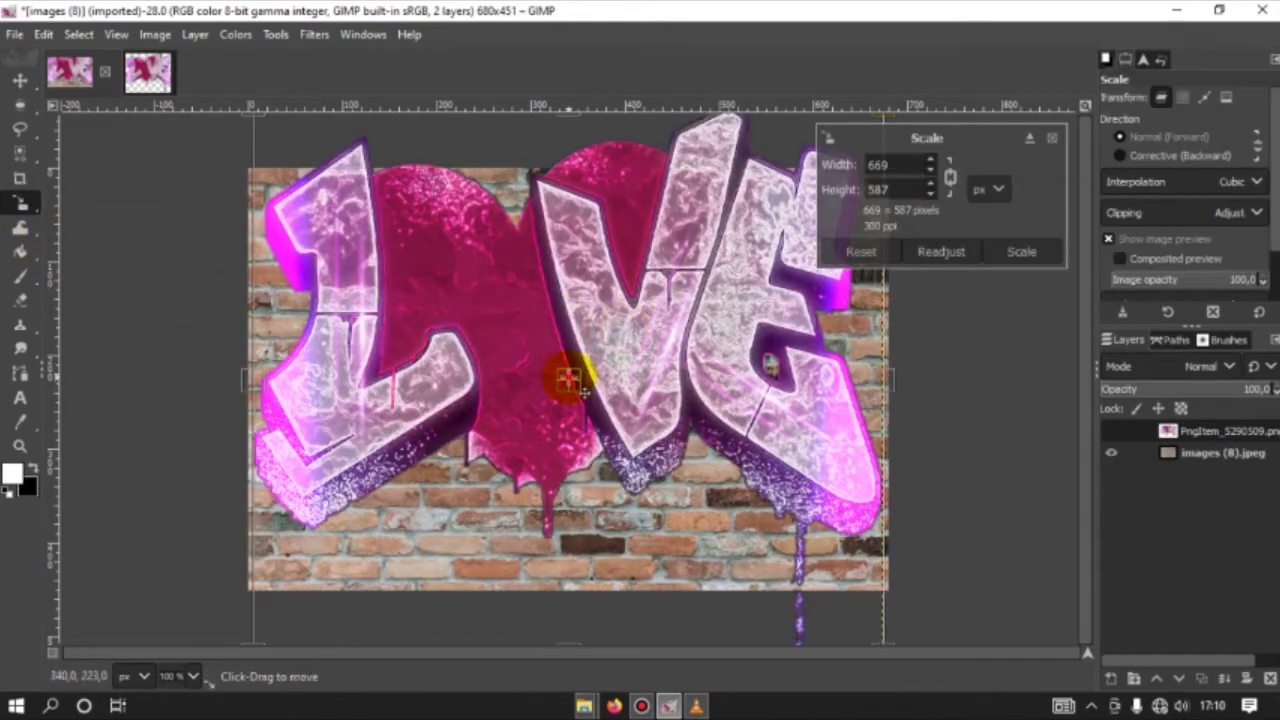
pyautogui.moveTo(565, 412); pyautogui.dragTo(569, 430)
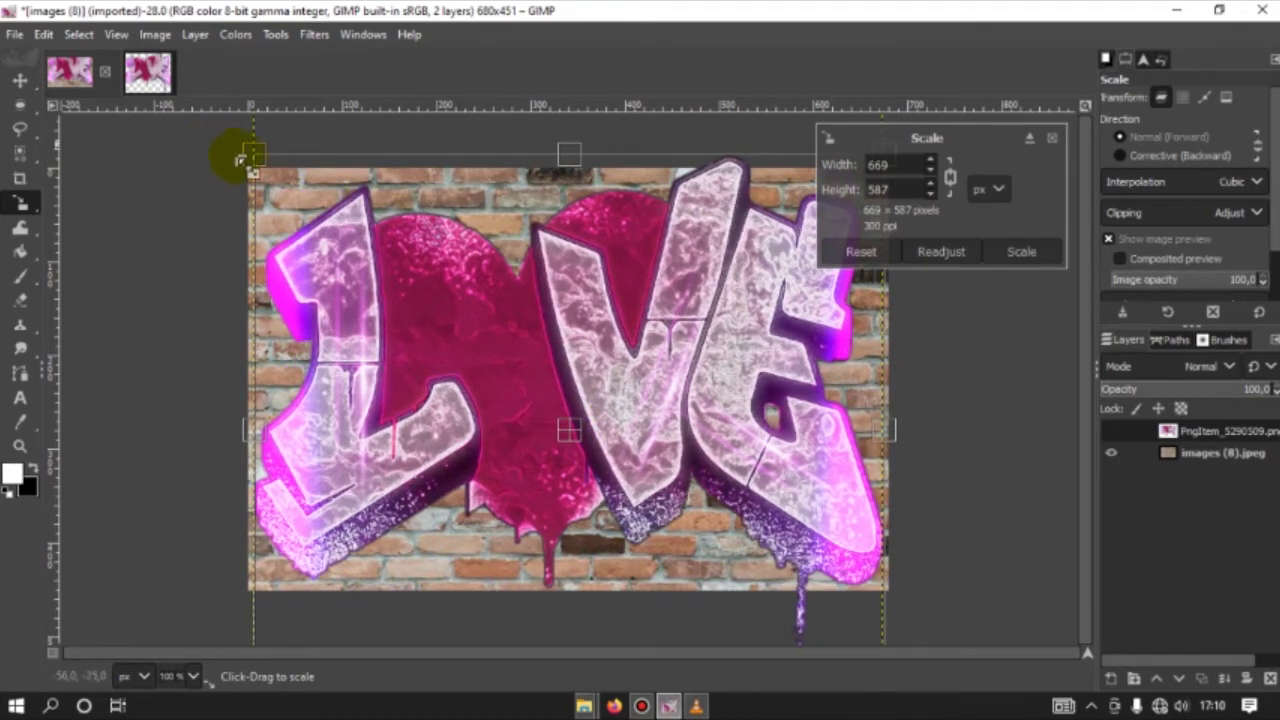
pyautogui.moveTo(252, 155); pyautogui.dragTo(368, 231)
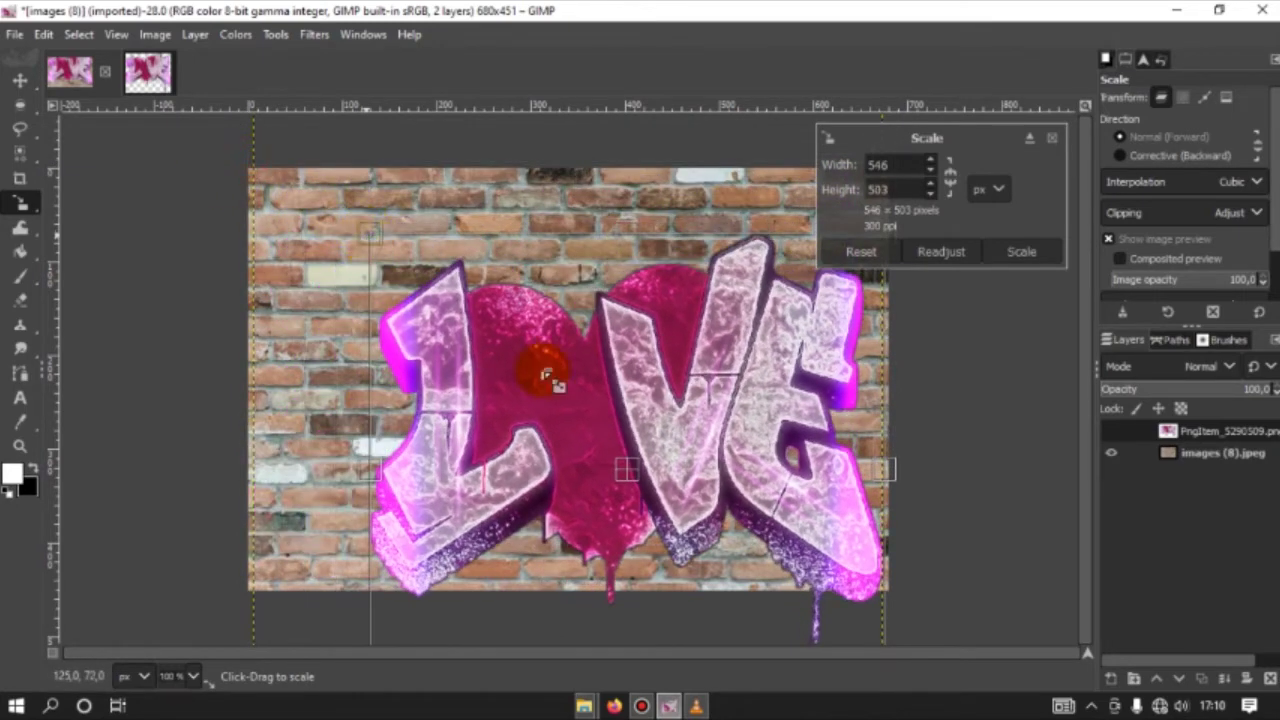
pyautogui.moveTo(615, 445); pyautogui.dragTo(586, 409)
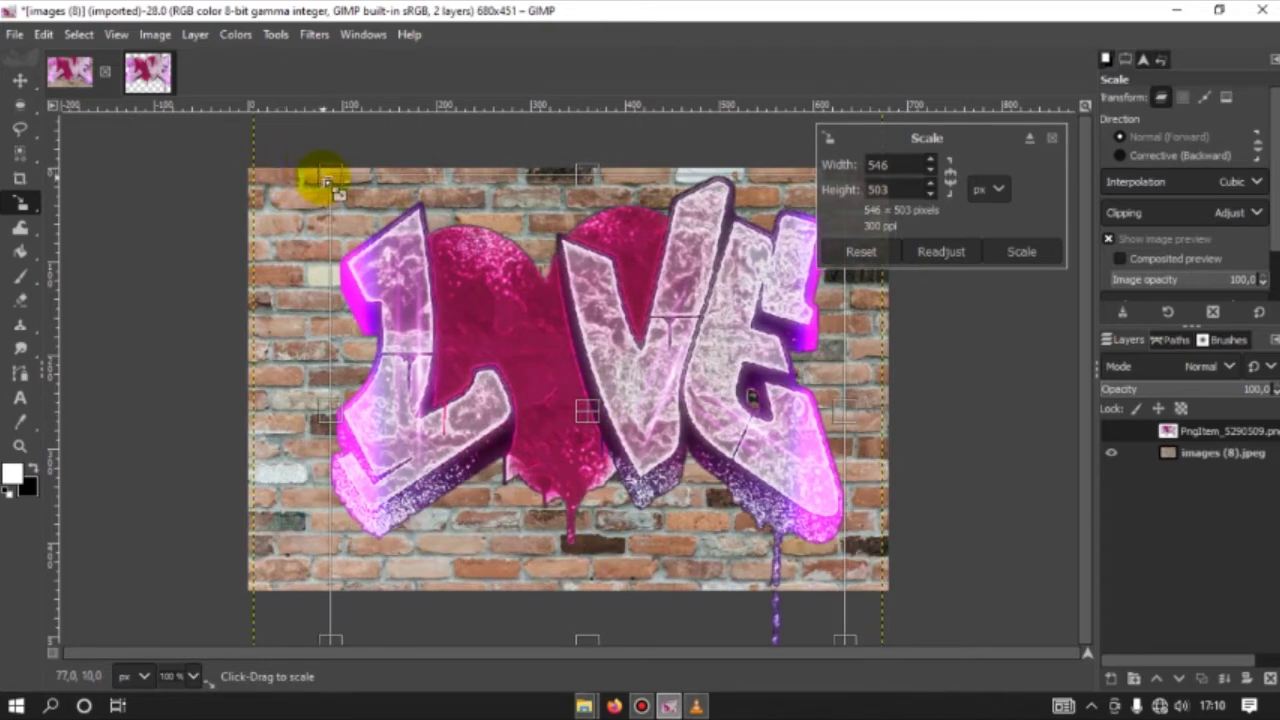
pyautogui.moveTo(326, 182); pyautogui.dragTo(487, 300)
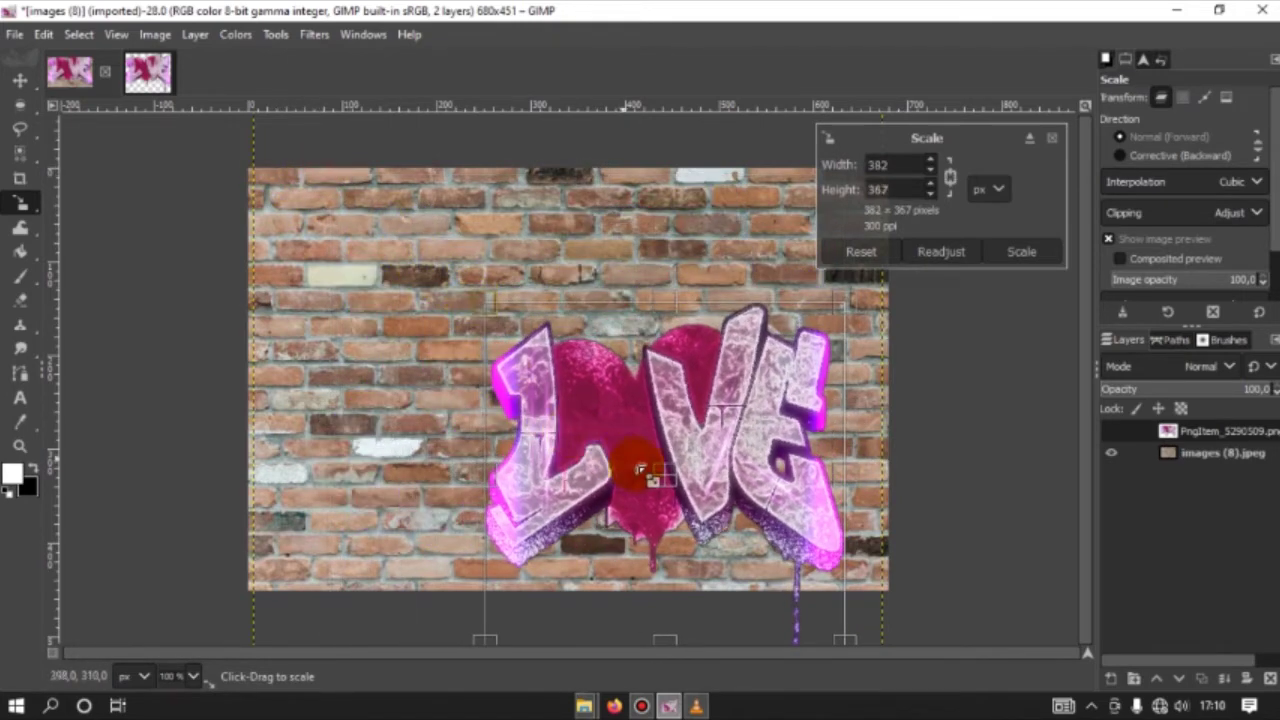
pyautogui.moveTo(627, 440); pyautogui.dragTo(577, 395)
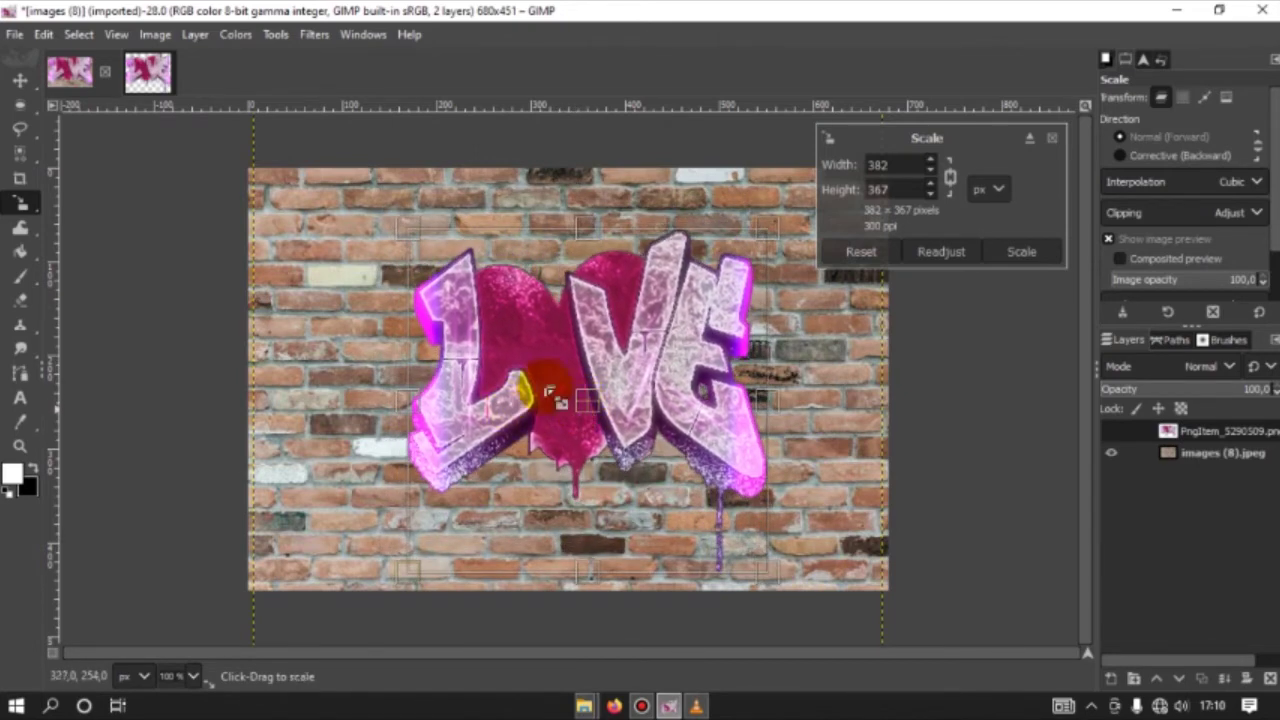
pyautogui.click(1015, 256)
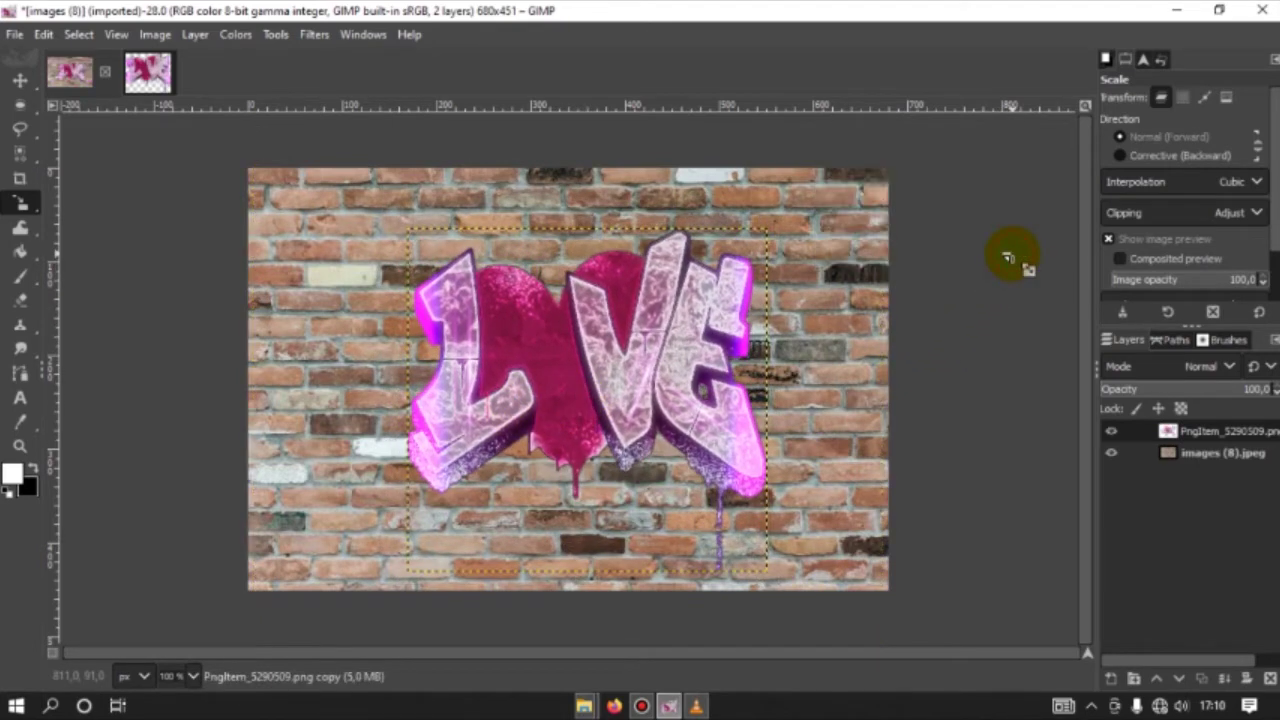
# Step: Nudge the scaled graffiti slightly left and apply the position
pyautogui.click(590, 365)
pyautogui.moveTo(586, 398); pyautogui.dragTo(575, 402)
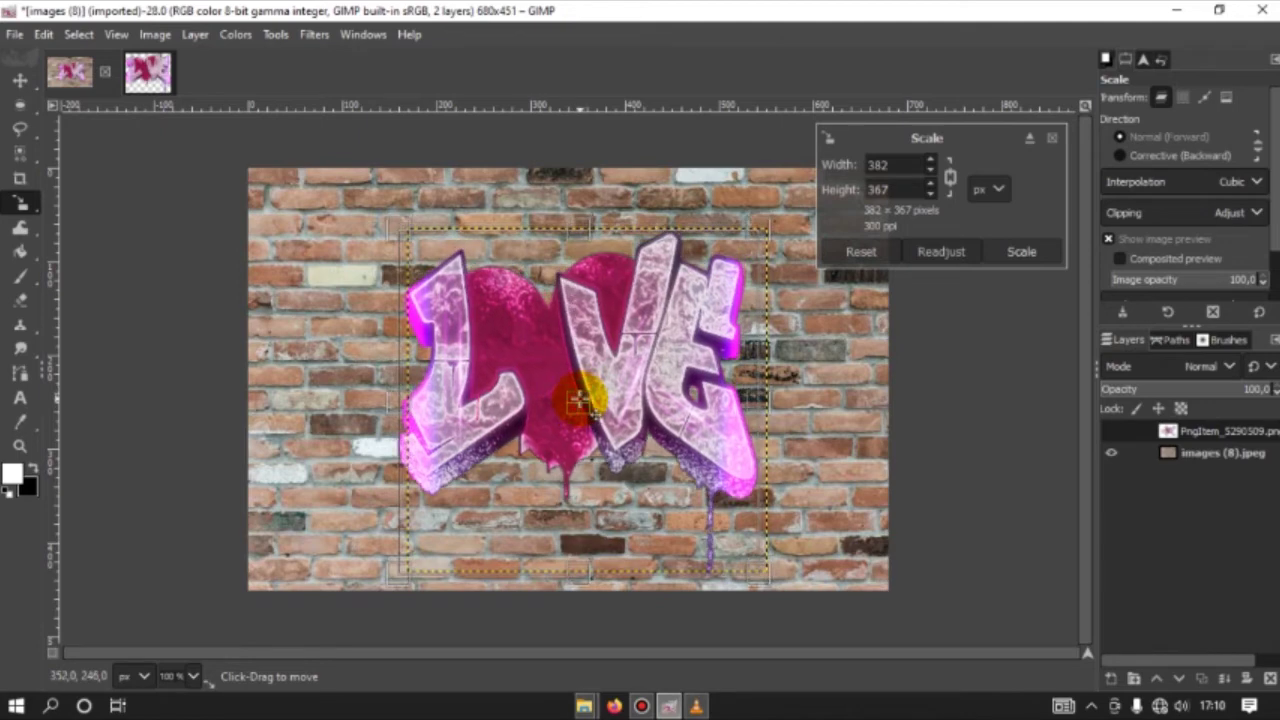
pyautogui.click(1017, 256)
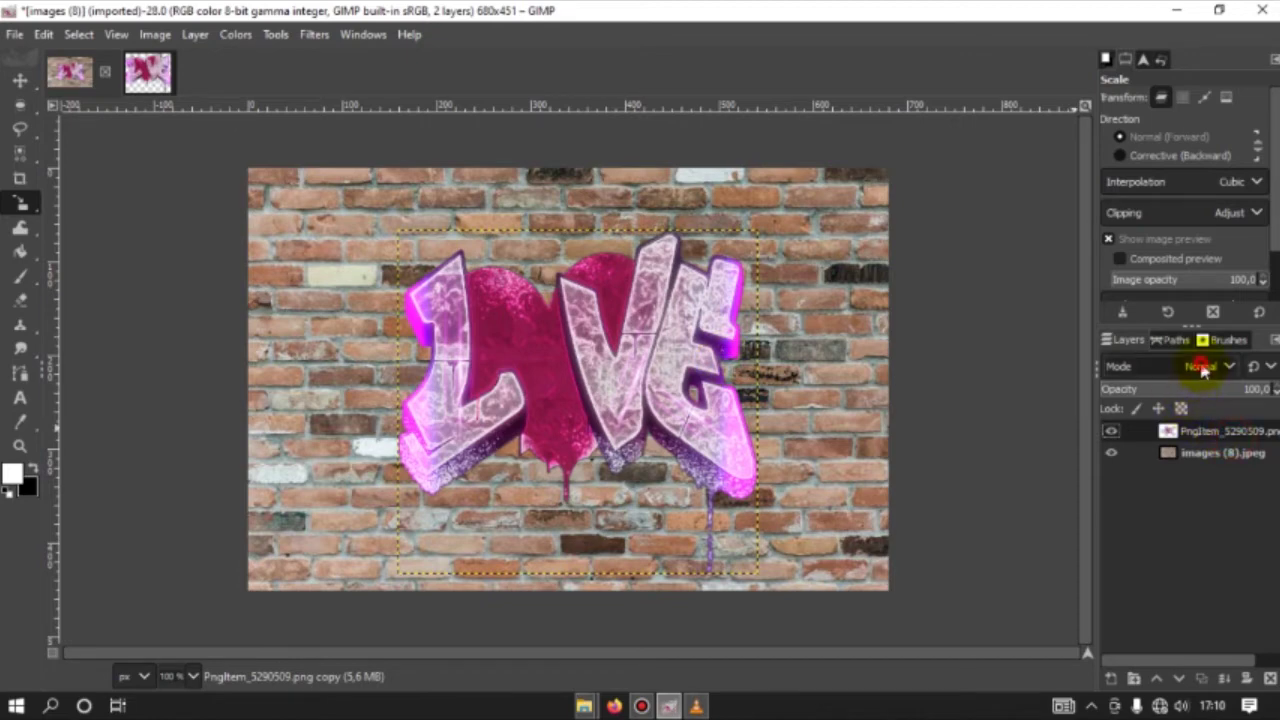
# Step: Set the graffiti layer's blend mode to Soft light
pyautogui.click(1203, 368)
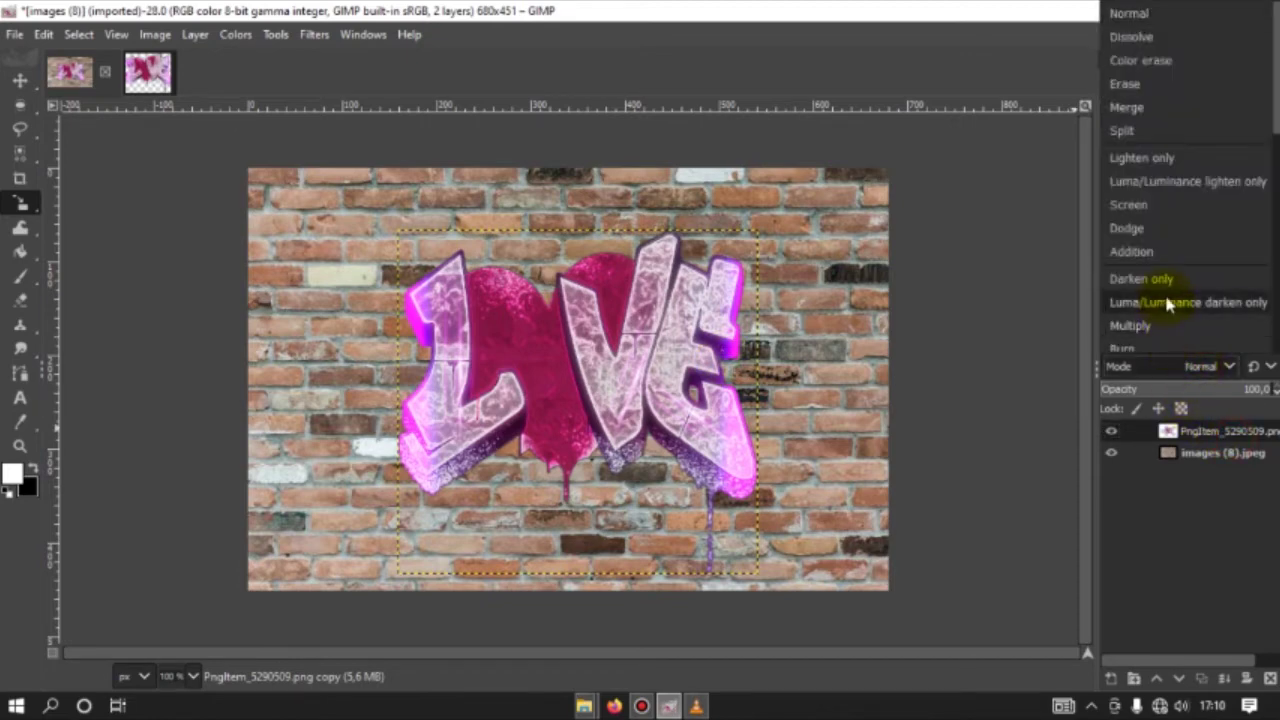
pyautogui.scroll(-3, 1165, 262)
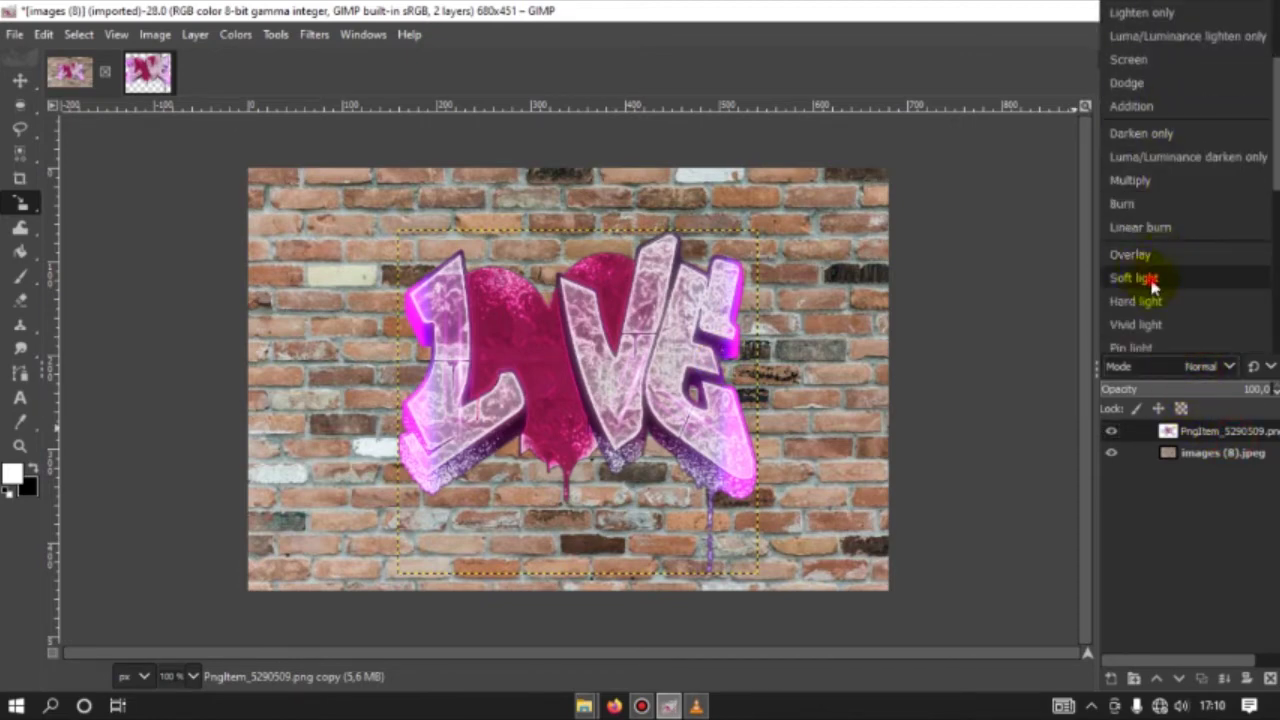
pyautogui.click(1153, 285)
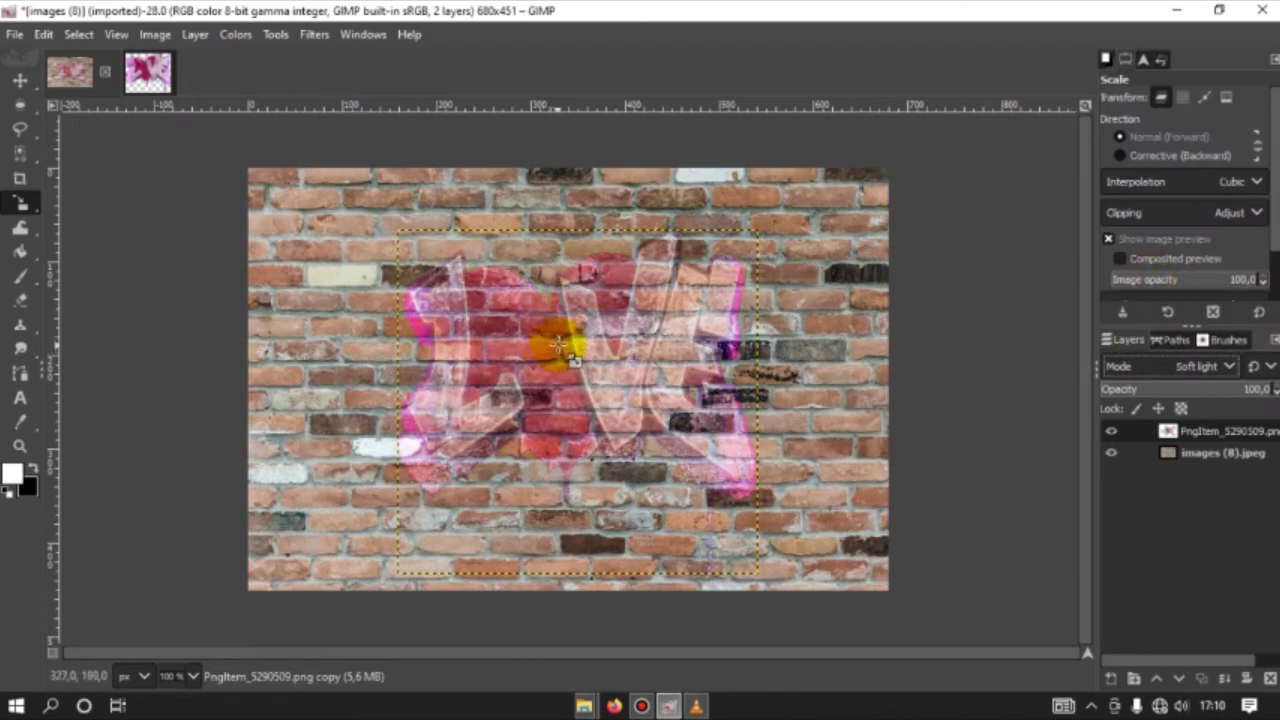
pyautogui.keyDown('ctrl'); pyautogui.scroll(1, 558, 345); pyautogui.keyUp('ctrl')
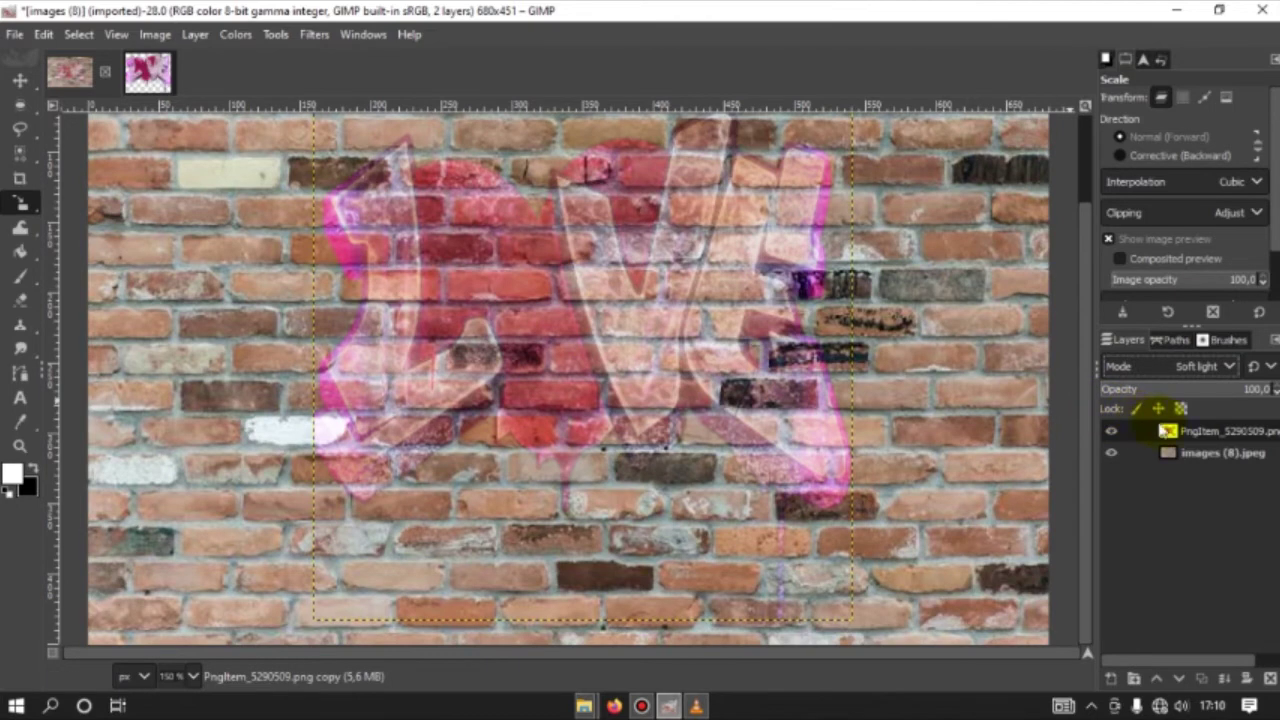
# Step: Duplicate the graffiti layer and set the copy's mode to Overlay
pyautogui.rightClick(1191, 433)
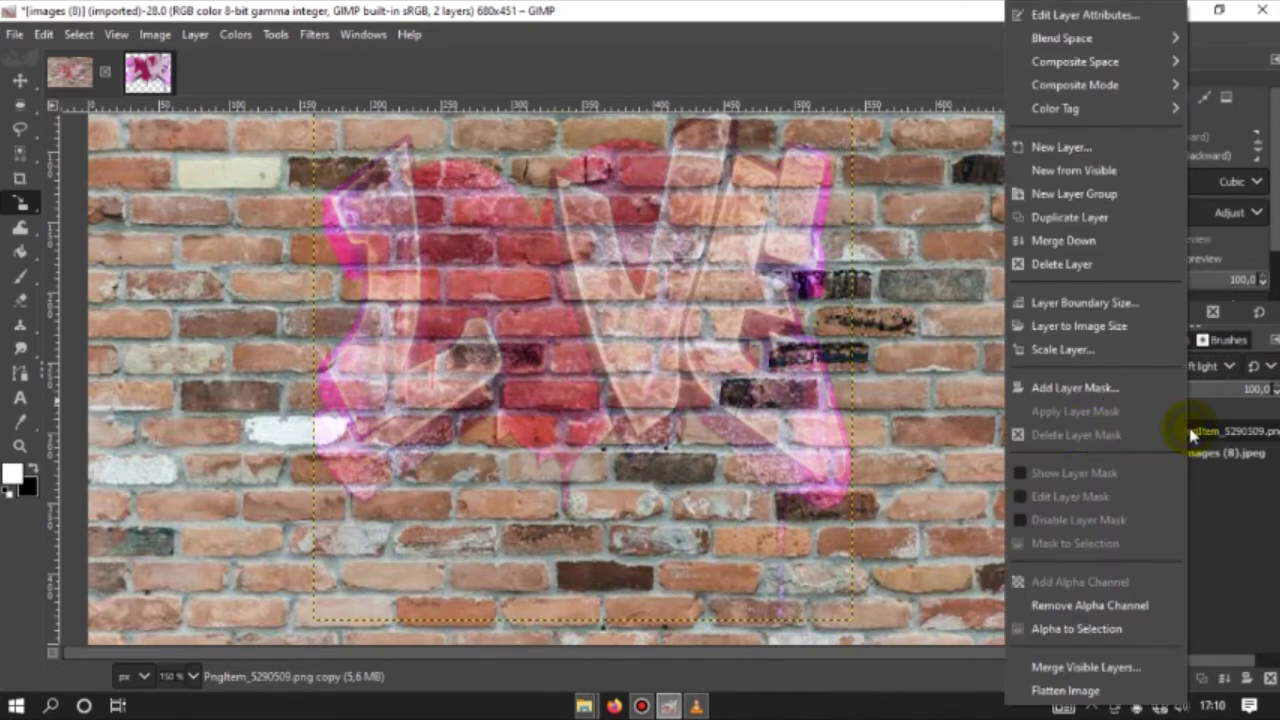
pyautogui.click(1060, 217)
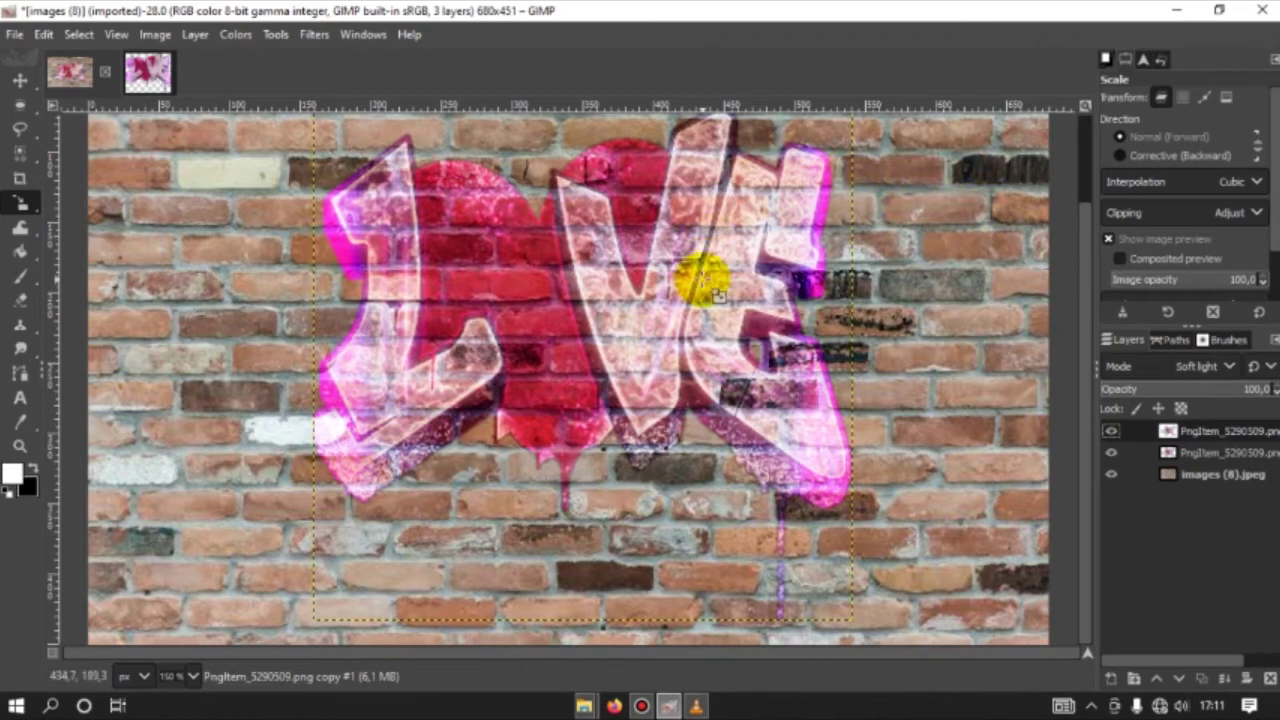
pyautogui.scroll(2, 712, 262)
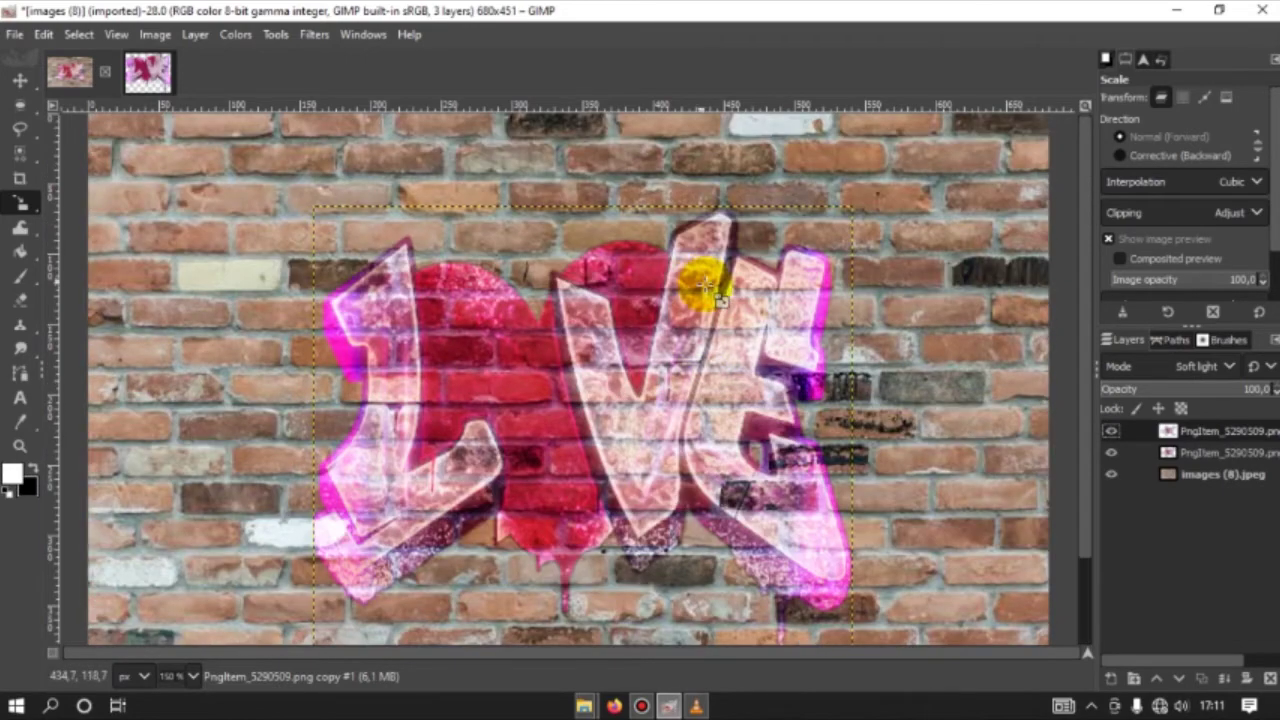
pyautogui.click(1219, 368)
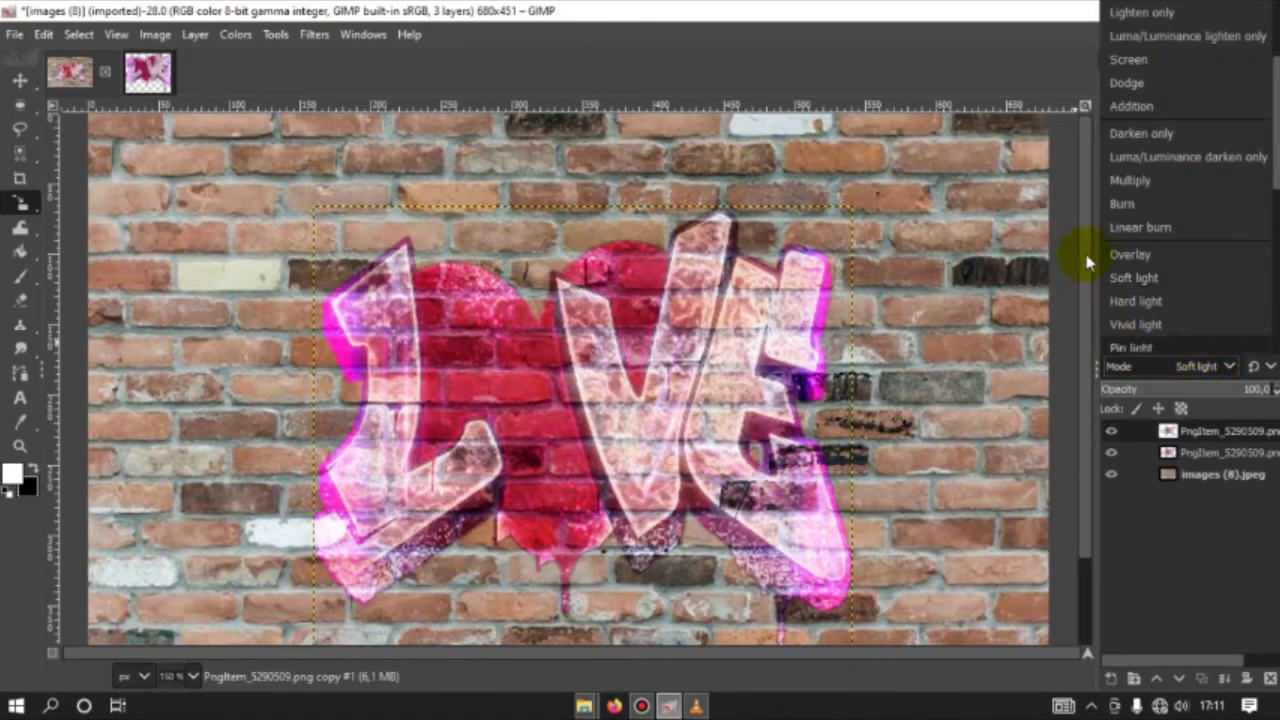
pyautogui.click(1135, 256)
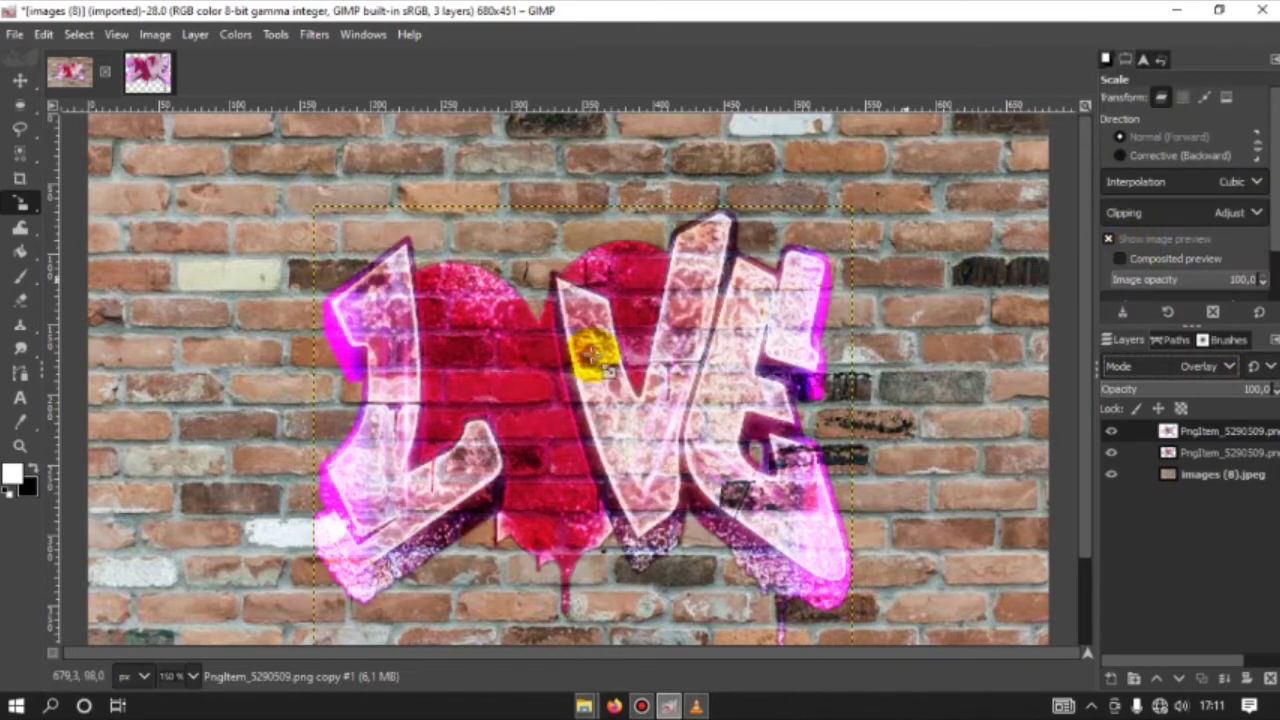
pyautogui.scroll(-2, 560, 402)
pyautogui.keyDown('ctrl'); pyautogui.scroll(2, 560, 402); pyautogui.keyUp('ctrl')
pyautogui.keyDown('ctrl'); pyautogui.scroll(1, 566, 405); pyautogui.keyUp('ctrl')
pyautogui.keyDown('ctrl'); pyautogui.scroll(-3, 567, 403); pyautogui.keyUp('ctrl')
pyautogui.scroll(2, 566, 405)
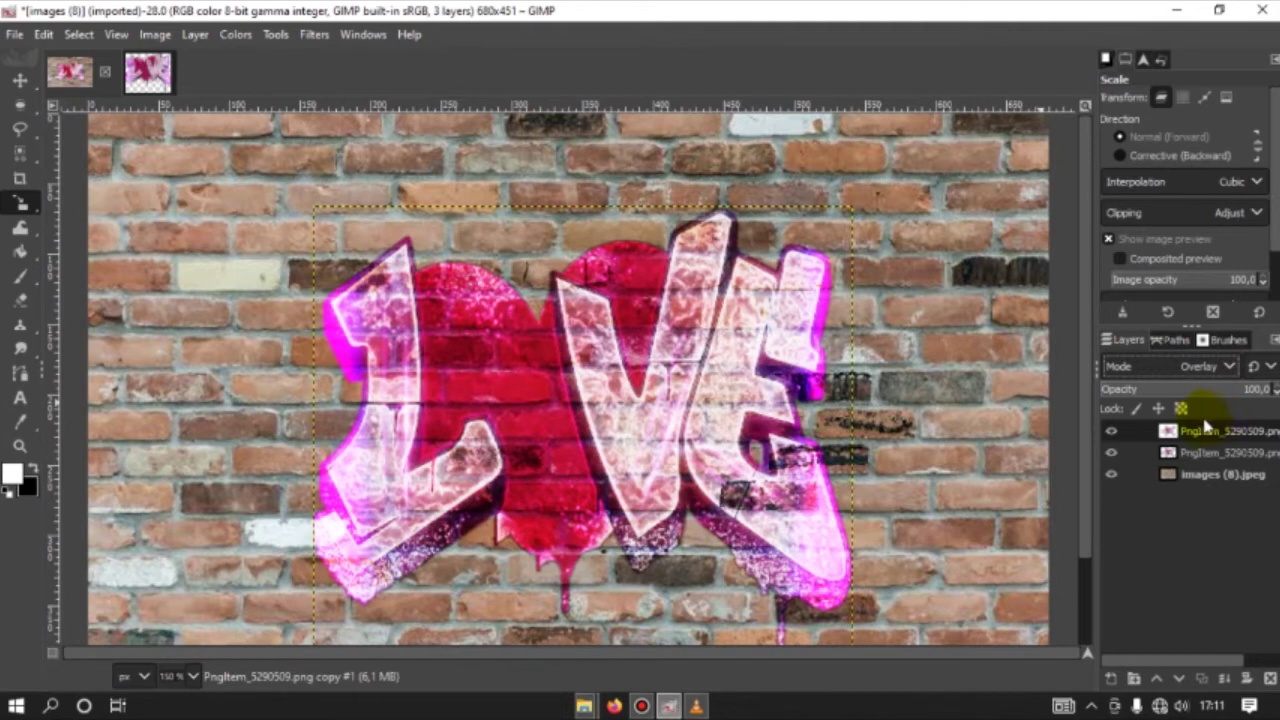
# Step: Lower the Overlay copy's saturation scale, then select the lower graffiti layer
pyautogui.click(240, 35)
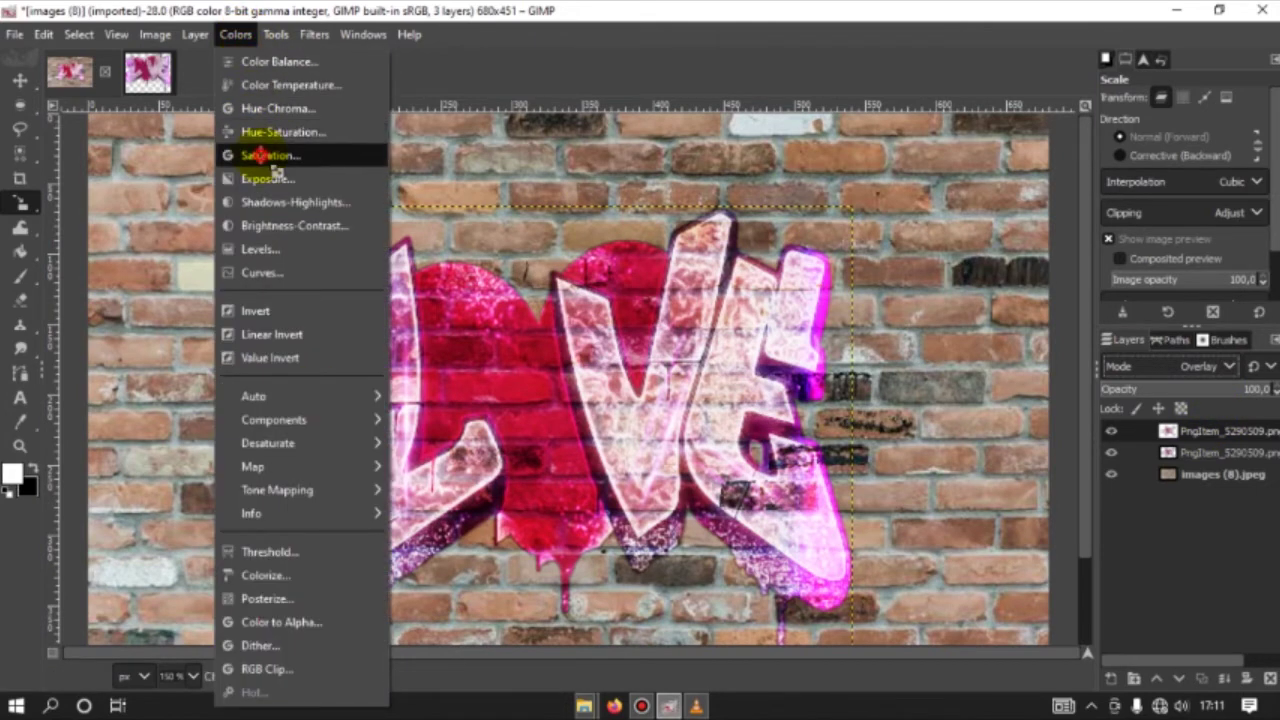
pyautogui.click(259, 155)
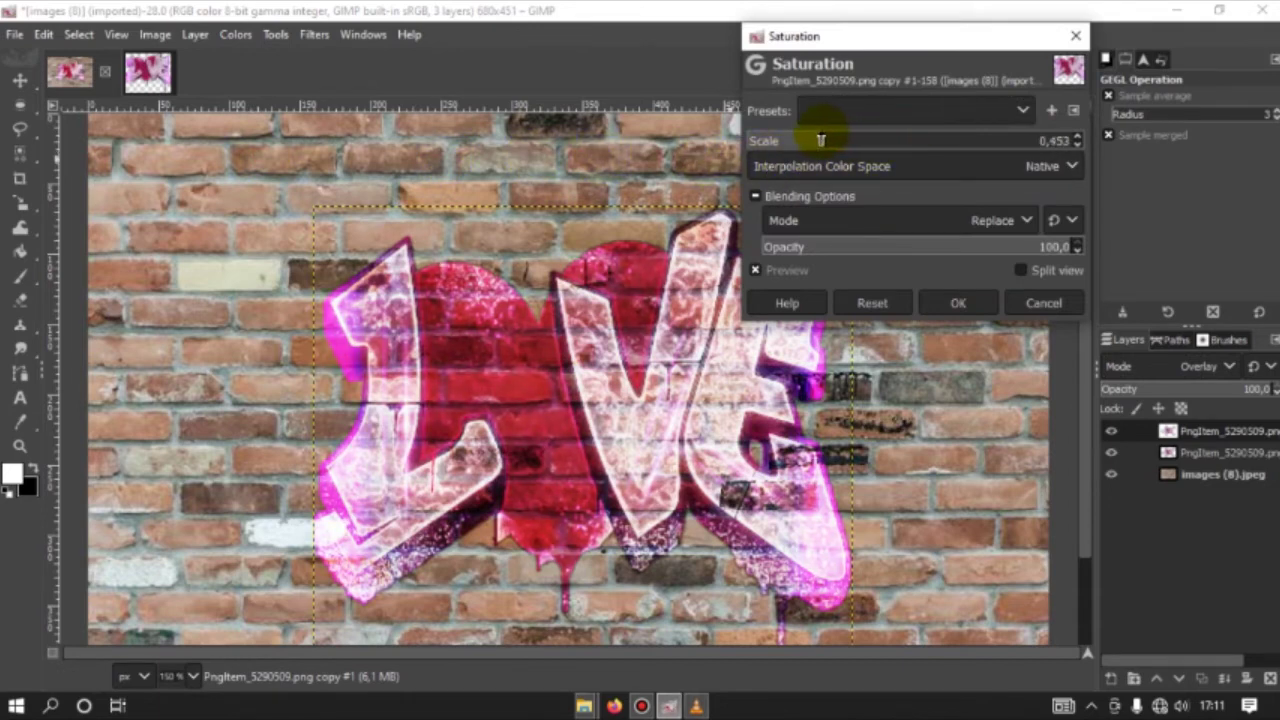
pyautogui.moveTo(811, 140); pyautogui.dragTo(804, 140)
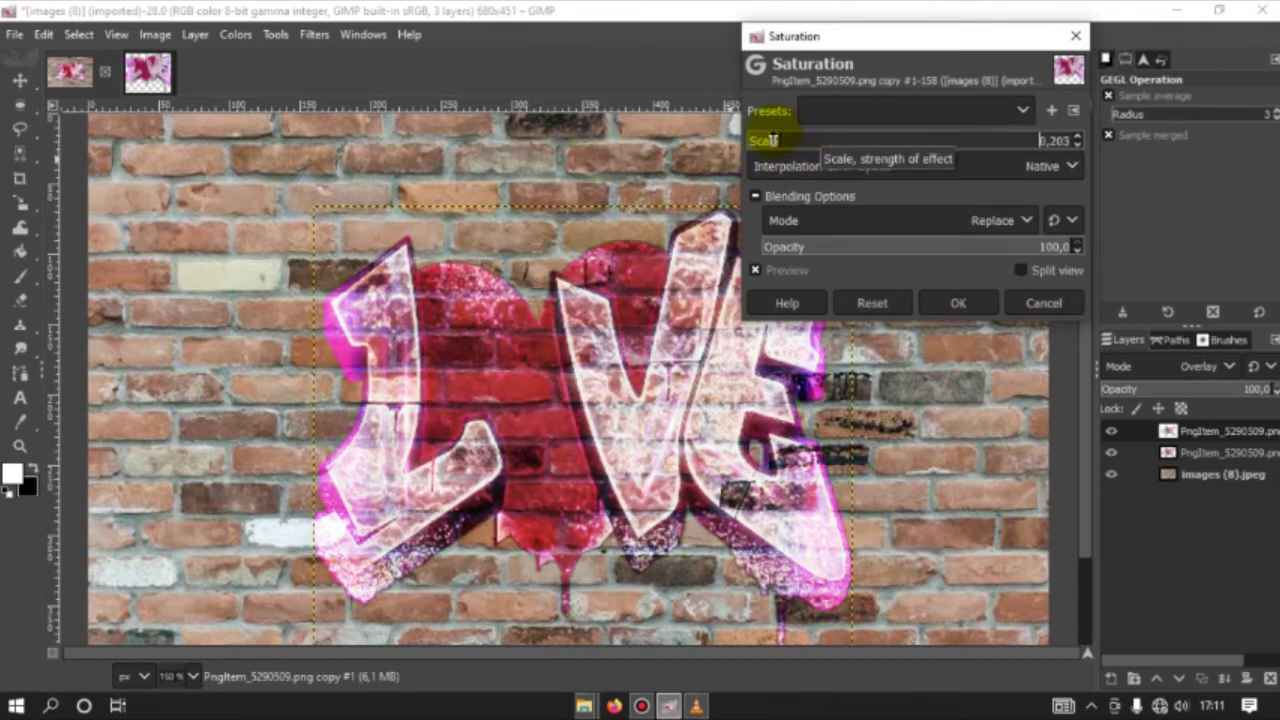
pyautogui.click(942, 305)
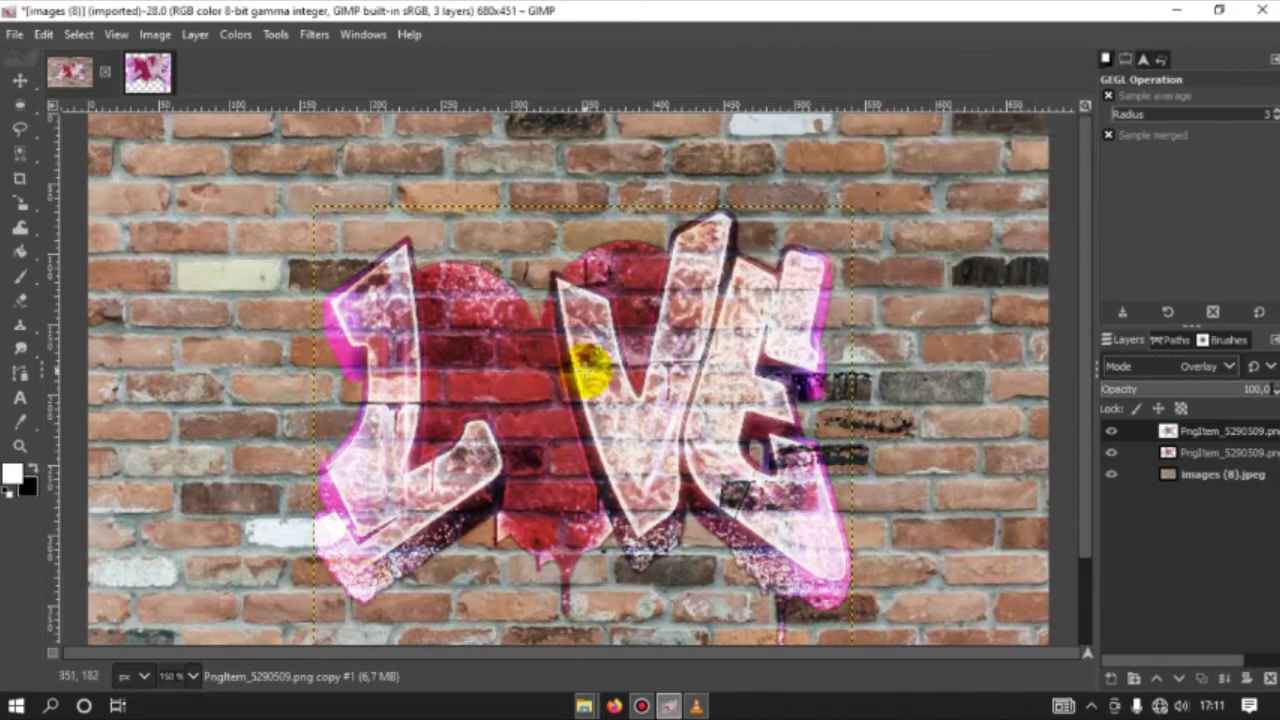
pyautogui.click(1195, 452)
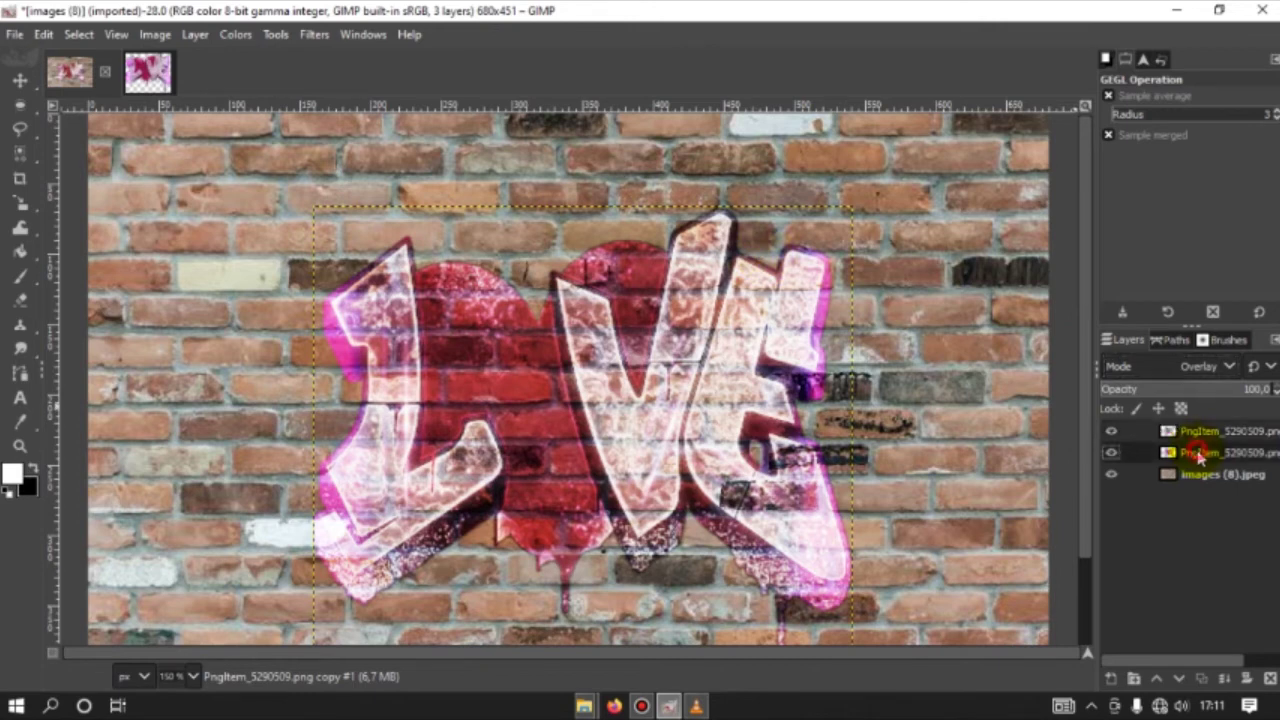
# Step: Apply a Curves black-point adjustment to the lower graffiti layer
pyautogui.click(233, 40)
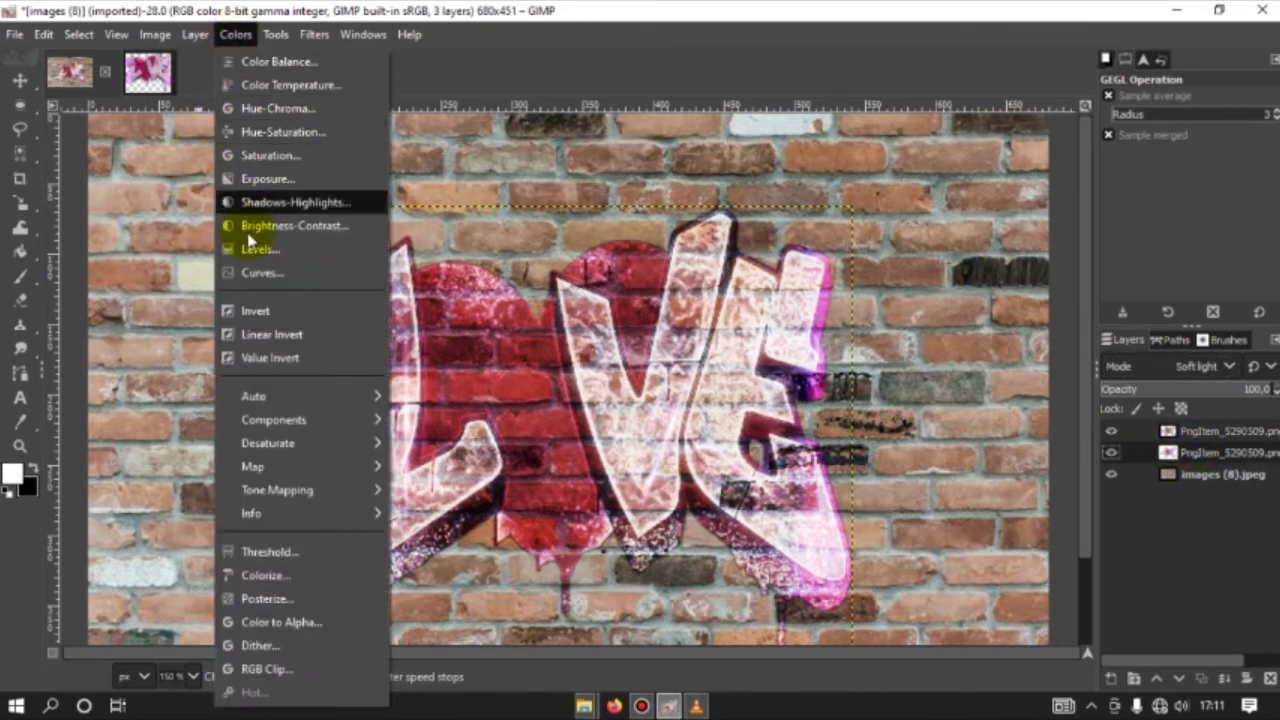
pyautogui.click(258, 272)
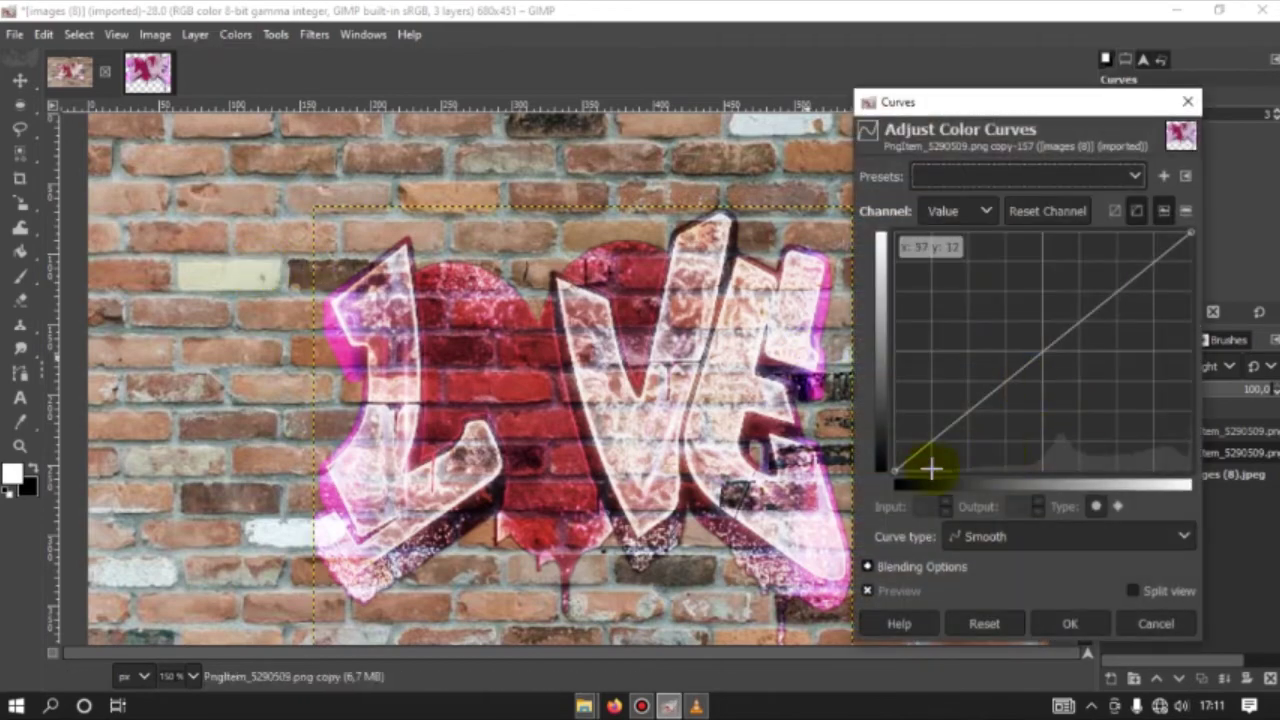
pyautogui.moveTo(901, 470)
pyautogui.mouseDown()
pyautogui.moveTo(937, 486)
pyautogui.moveTo(903, 480)
pyautogui.moveTo(889, 391)
pyautogui.moveTo(885, 491)
pyautogui.moveTo(918, 502)
pyautogui.mouseUp()
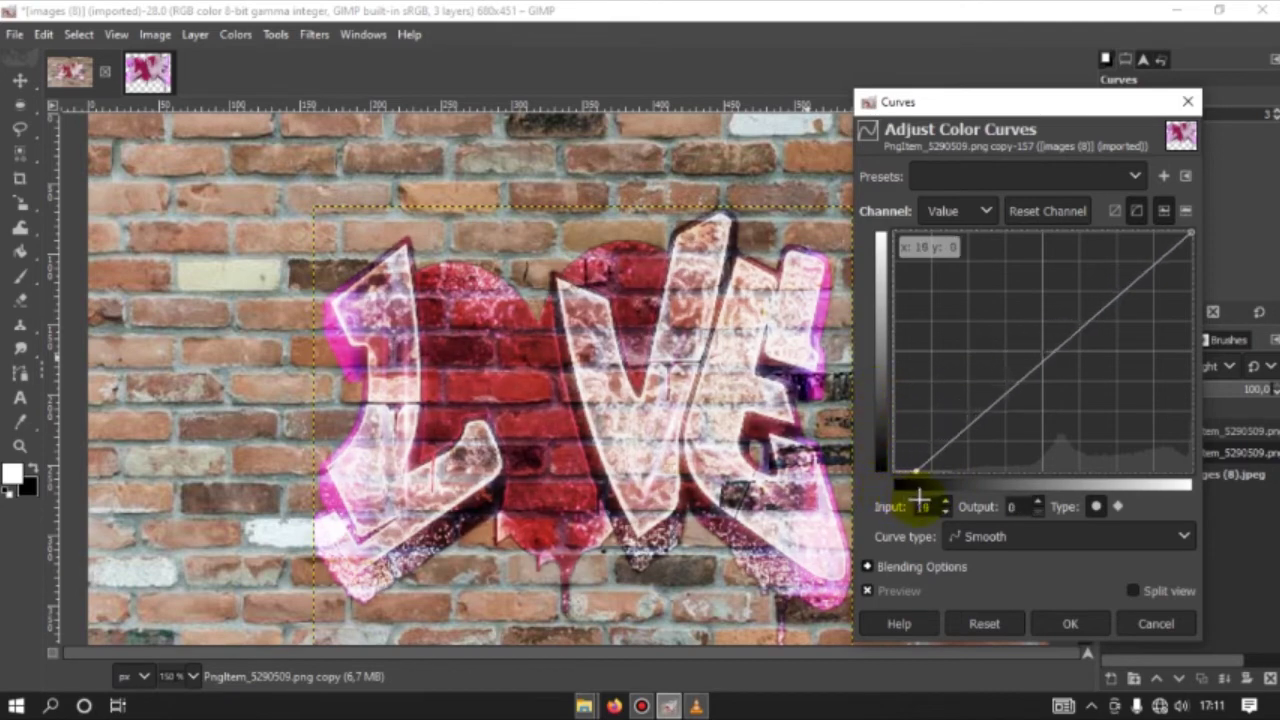
pyautogui.click(1062, 626)
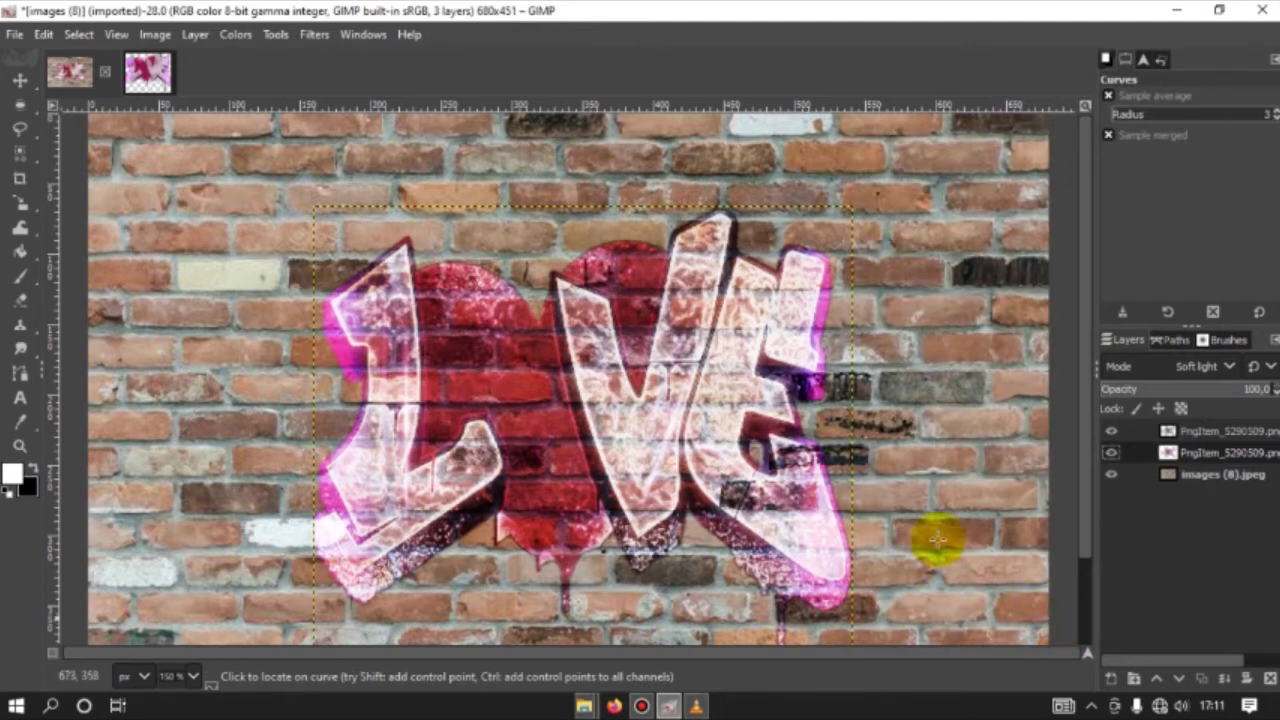
# Step: Apply a Curves black-point adjustment to the top Overlay graffiti copy
pyautogui.click(1200, 432)
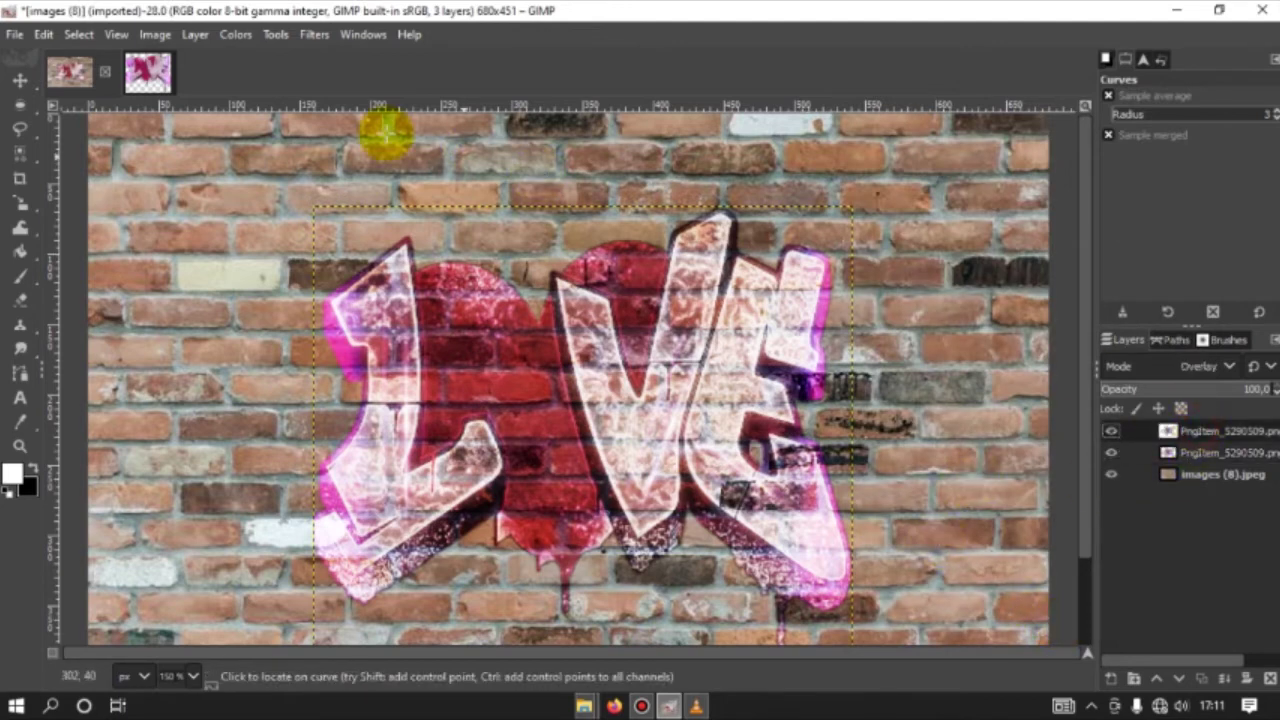
pyautogui.click(236, 34)
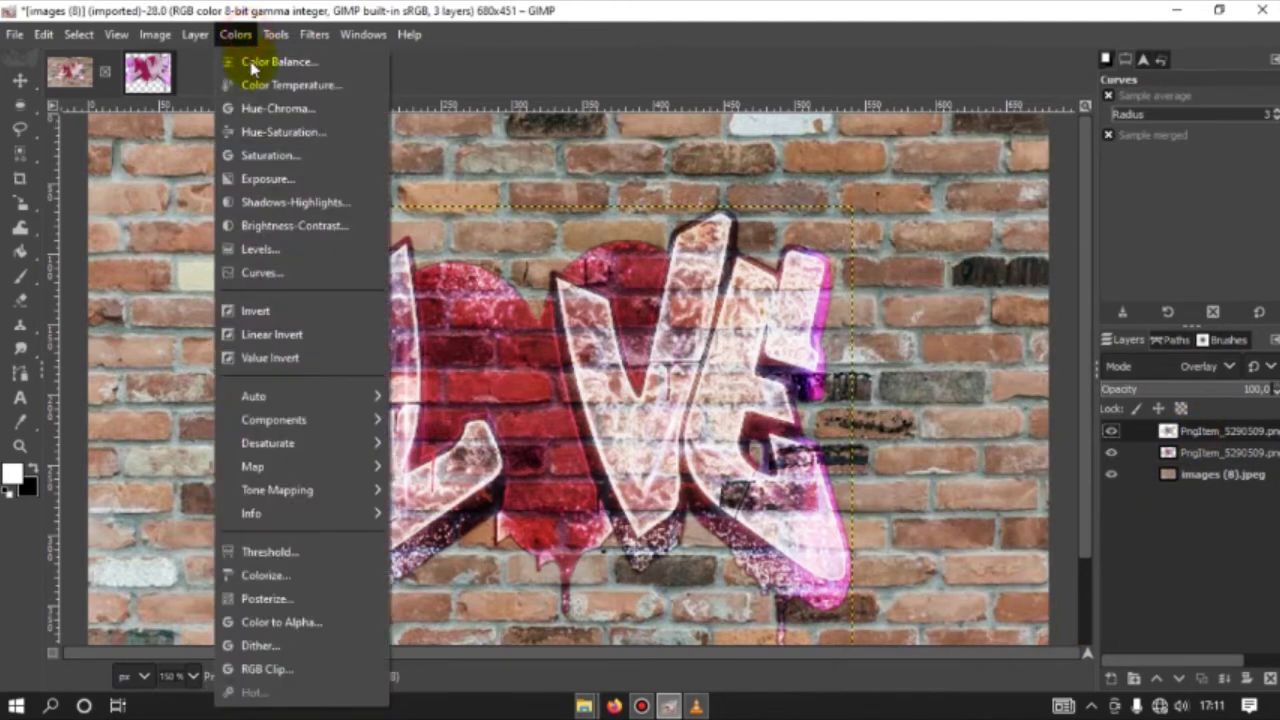
pyautogui.click(262, 273)
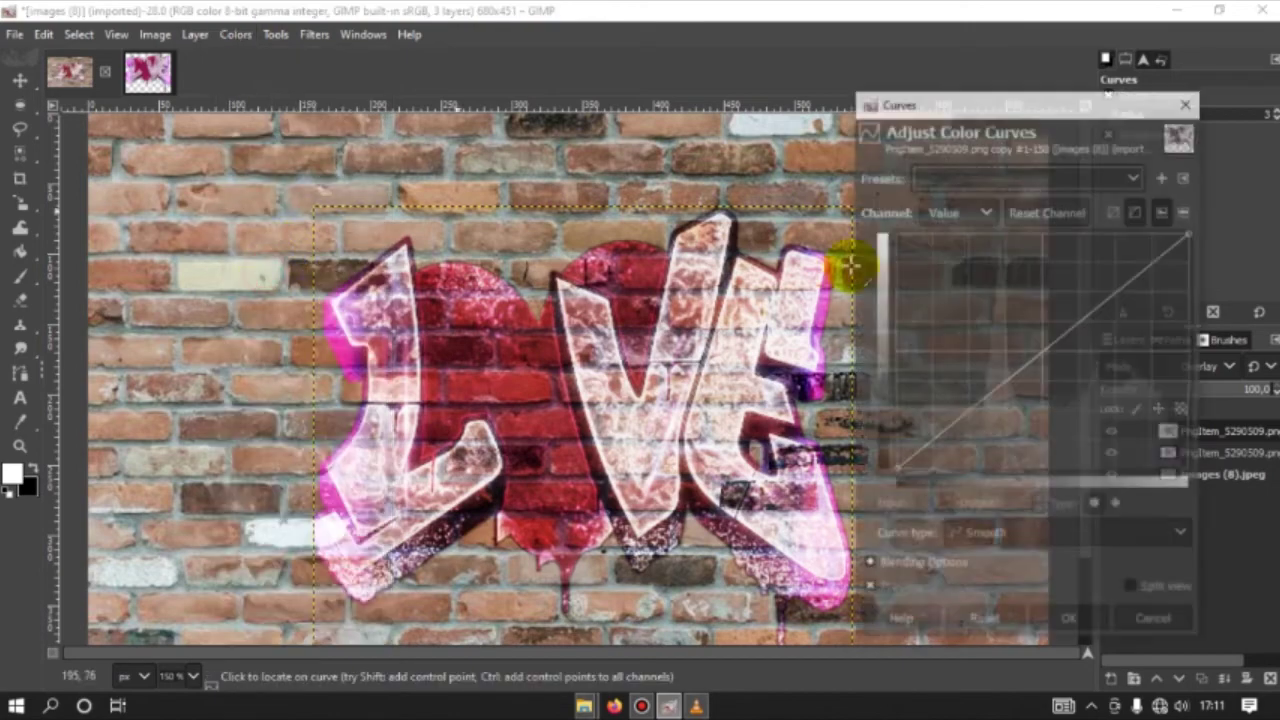
pyautogui.moveTo(897, 470)
pyautogui.mouseDown()
pyautogui.moveTo(913, 484)
pyautogui.moveTo(877, 444)
pyautogui.mouseUp()
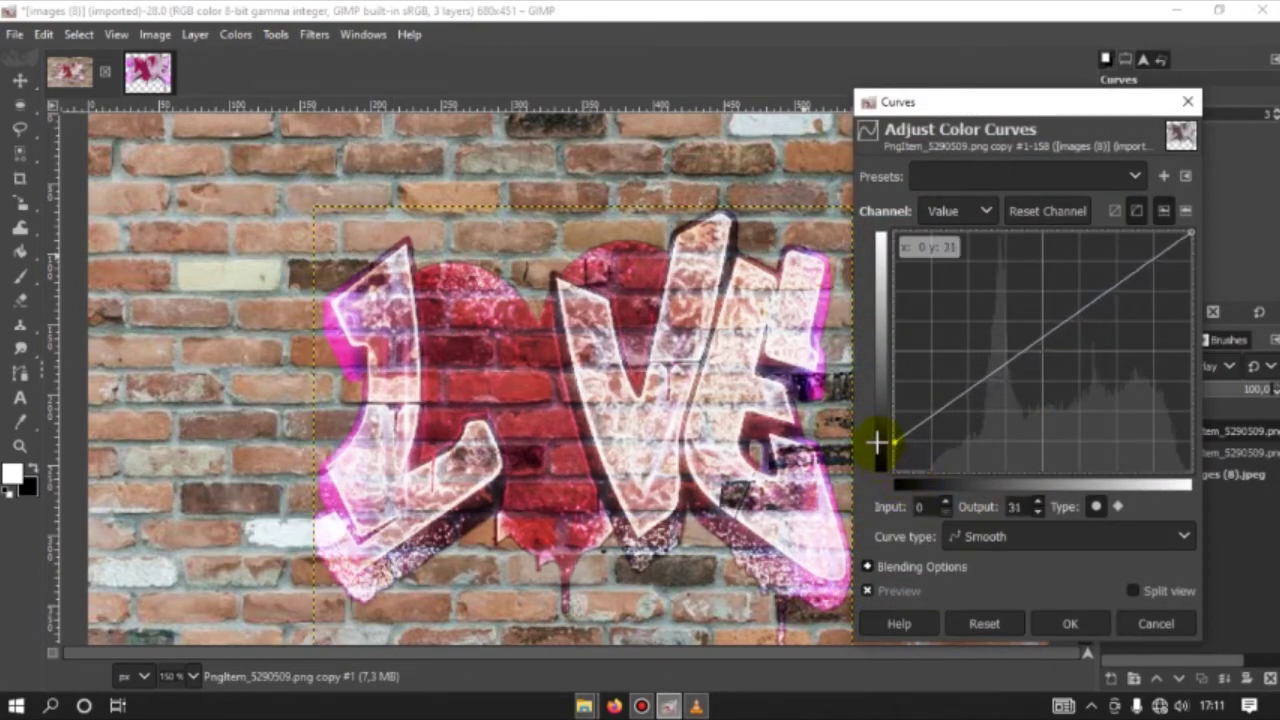
pyautogui.click(1072, 622)
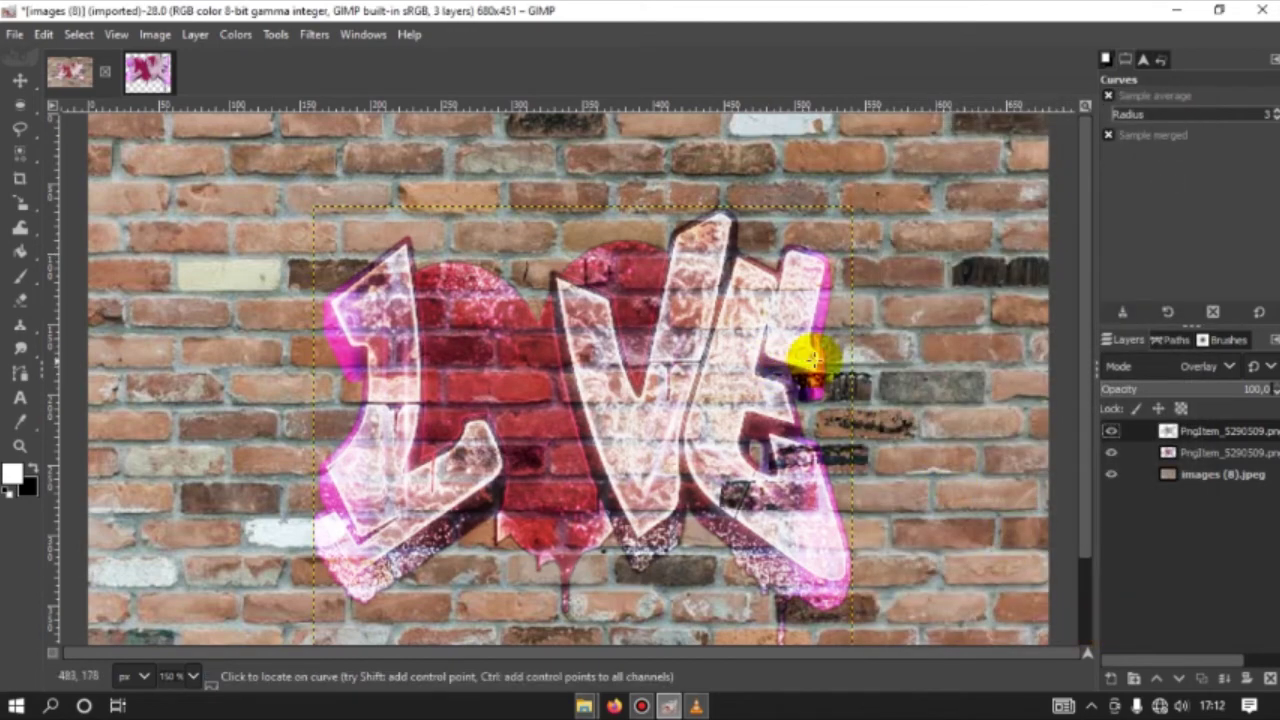
pyautogui.scroll(-1, 817, 352)
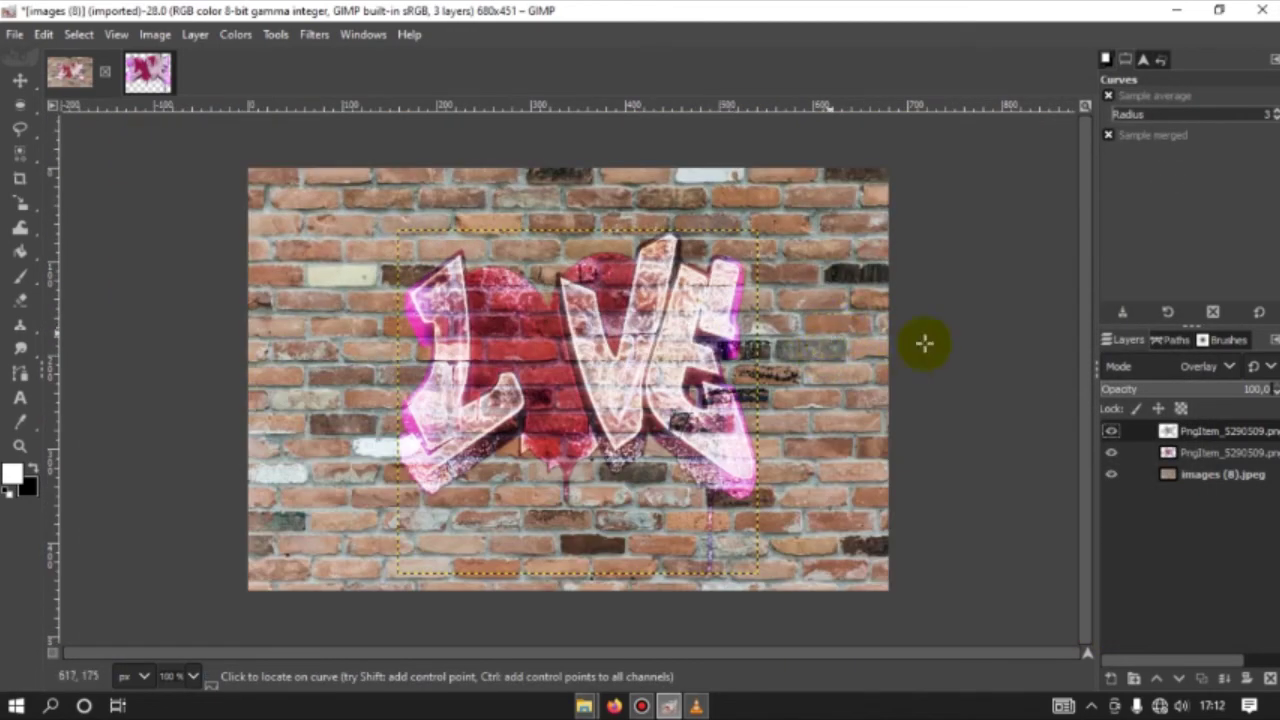
# Step: Select the images (8).jpeg brick wall layer in the Layers panel
pyautogui.click(1198, 484)
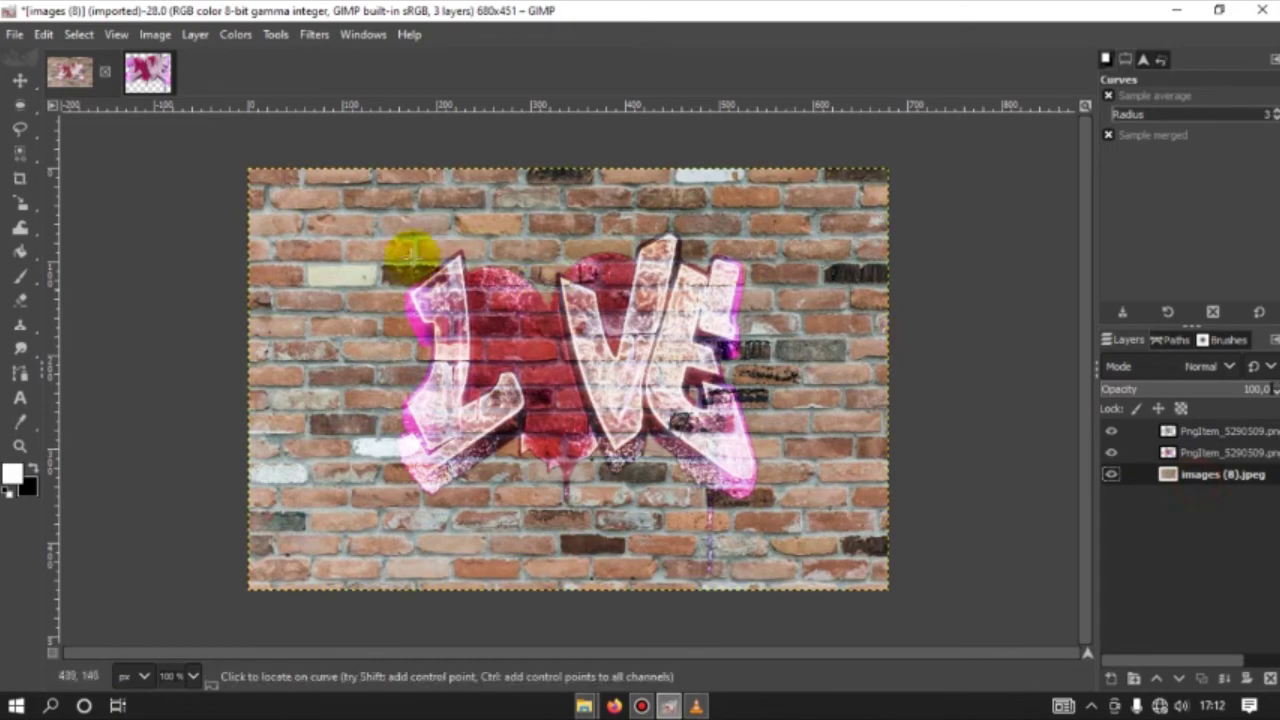